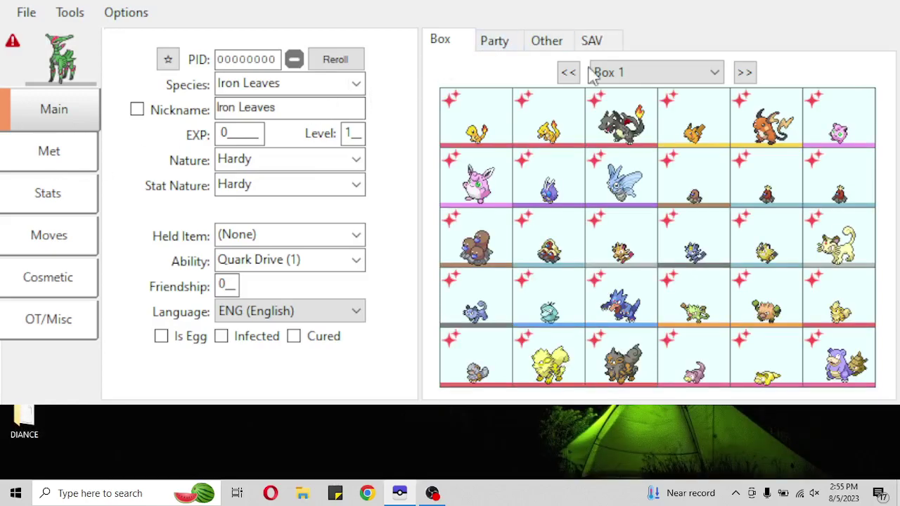
# Step: Browse the storage boxes from Box 1 through Box 21 and return to Box 20
pyautogui.click(750, 74)
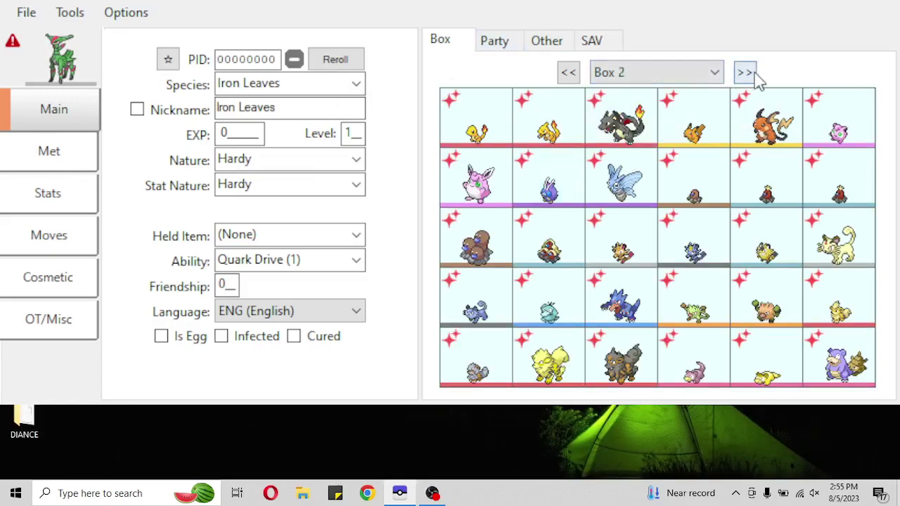
pyautogui.tripleClick(752, 76)
pyautogui.tripleClick(753, 77)
pyautogui.doubleClick(755, 77)
pyautogui.tripleClick(754, 77)
pyautogui.tripleClick(755, 77)
pyautogui.tripleClick(755, 77)
pyautogui.click(755, 77)
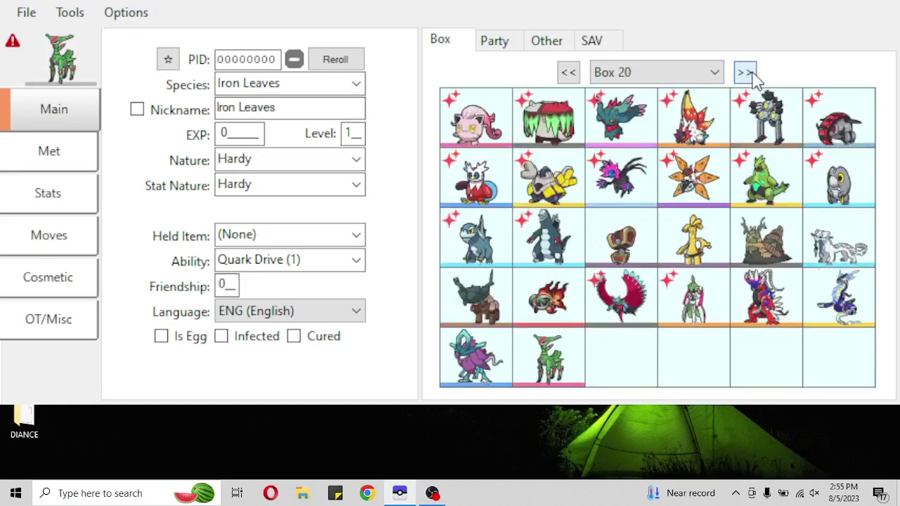
pyautogui.doubleClick(755, 78)
pyautogui.click(576, 82)
pyautogui.click(577, 81)
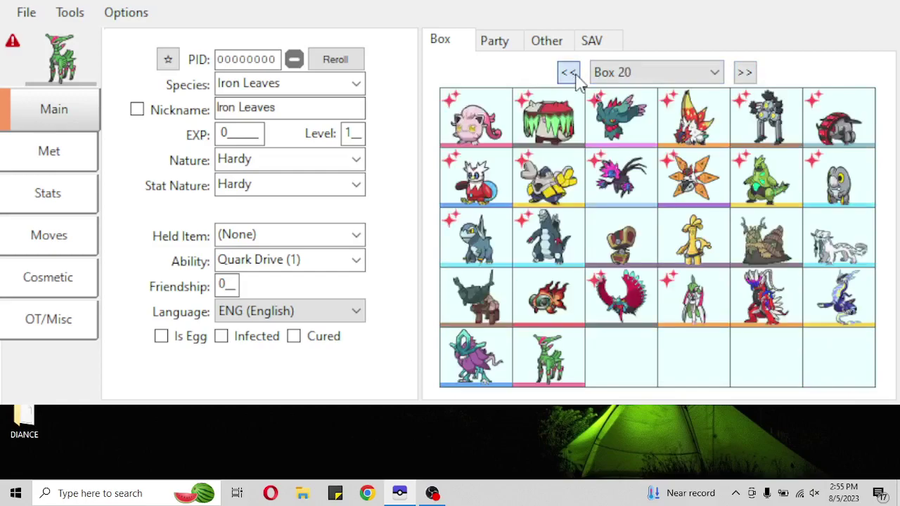
pyautogui.click(745, 76)
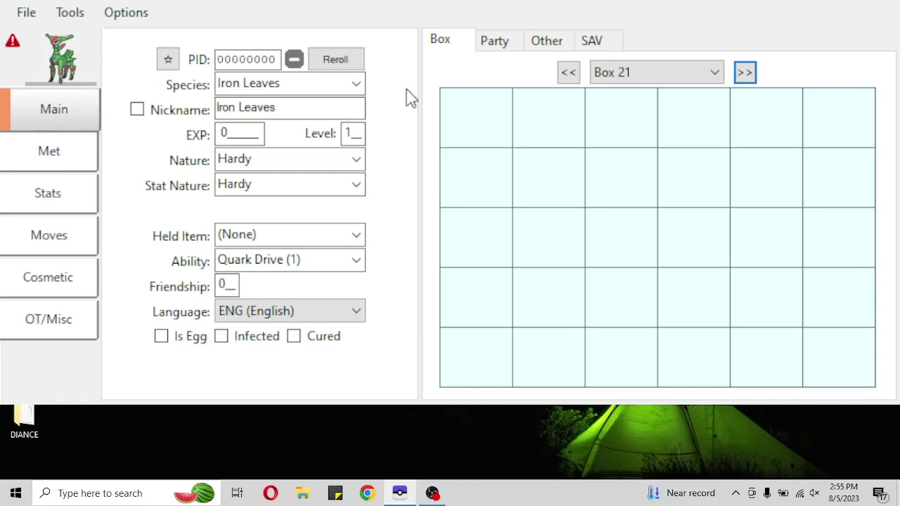
pyautogui.click(570, 73)
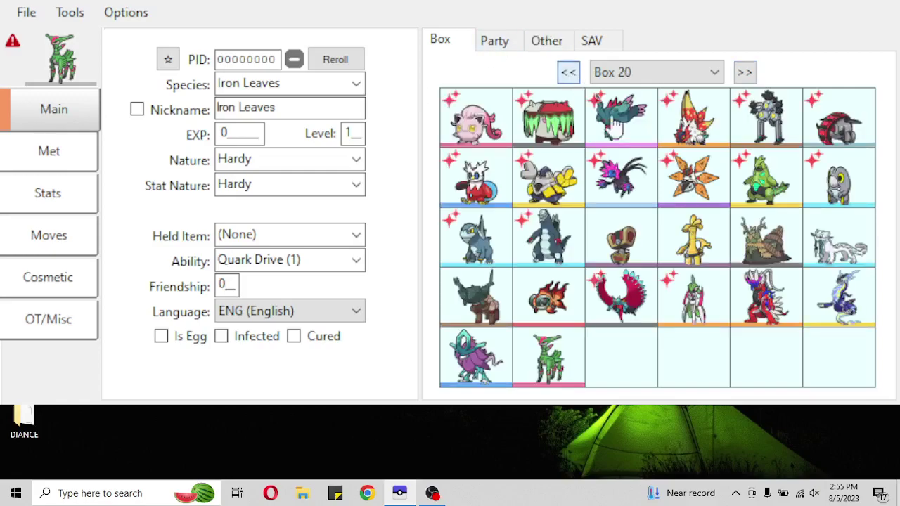
# Step: Load the Iron Leaves from Box 20 into the editor and clone it into every slot of Box 21
pyautogui.click(566, 362)
pyautogui.click(747, 73)
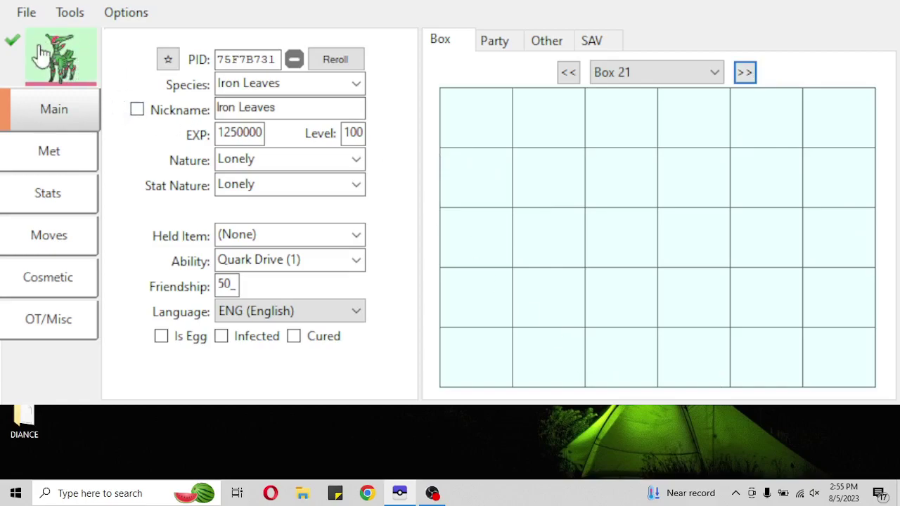
pyautogui.click(464, 141)
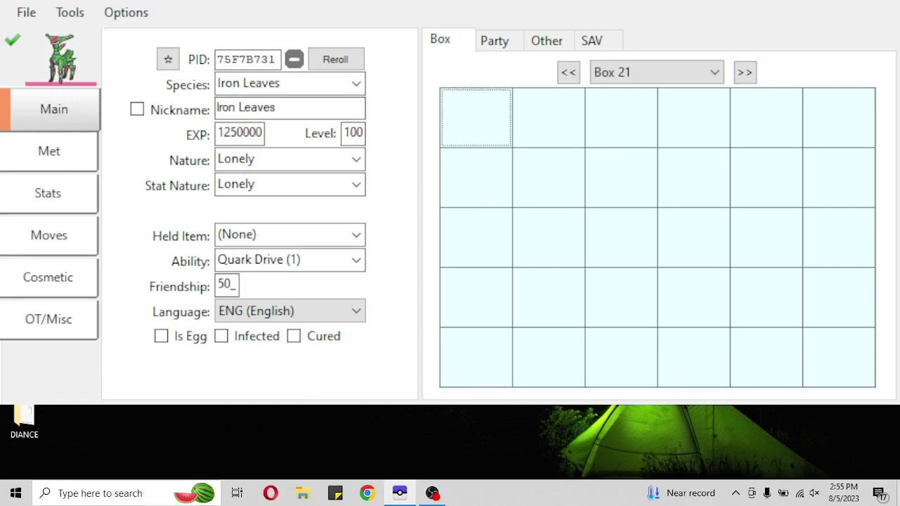
pyautogui.press('Return')
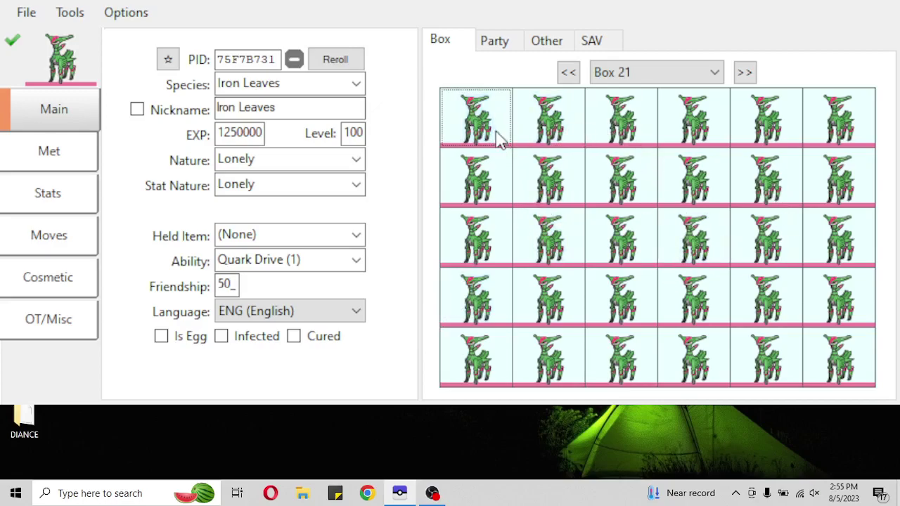
# Step: Delete the six Iron Leaves in the first row of Box 21 one by one and clear the rest of the box
pyautogui.click(533, 187)
pyautogui.rightClick(557, 139)
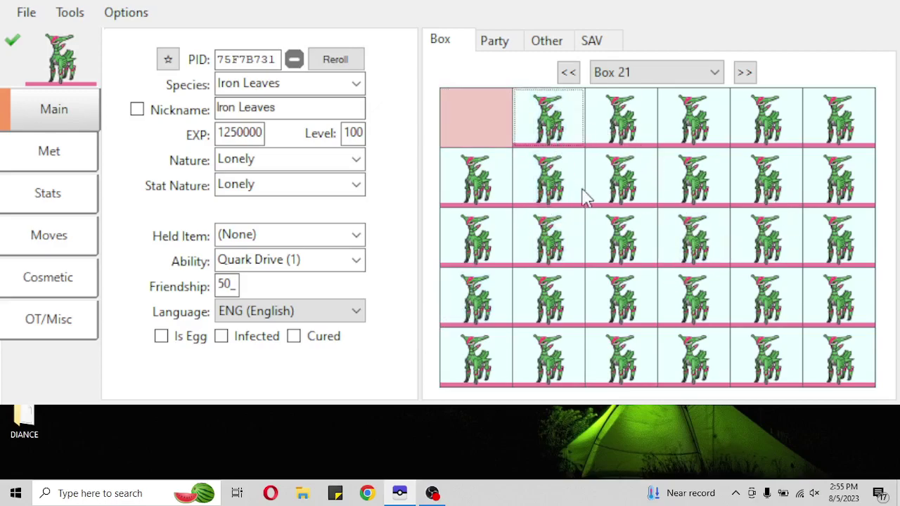
pyautogui.click(587, 210)
pyautogui.rightClick(622, 124)
pyautogui.click(652, 181)
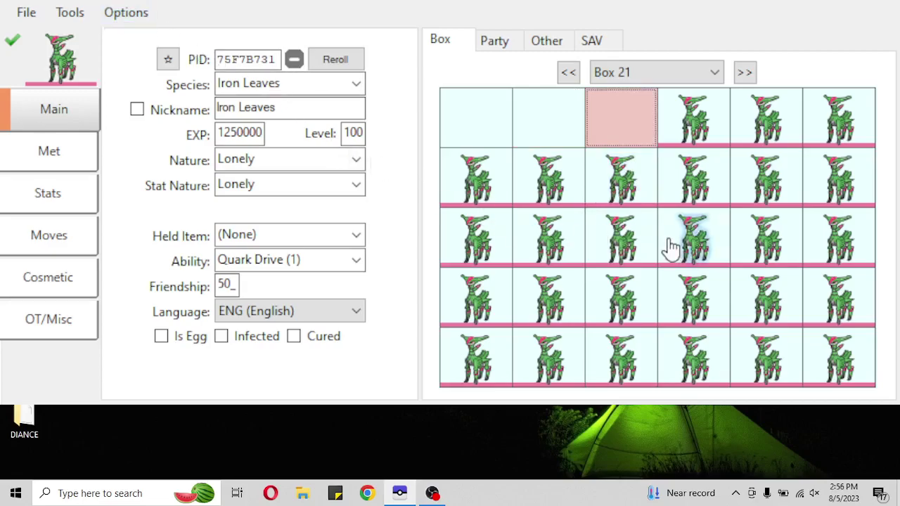
pyautogui.keyDown('alt'); pyautogui.click(693, 116); pyautogui.keyUp('alt')
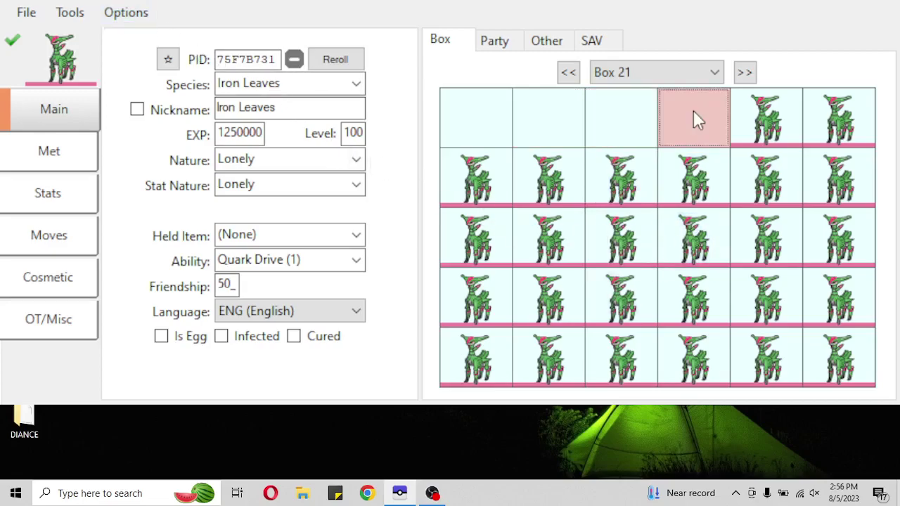
pyautogui.keyDown('alt'); pyautogui.click(769, 118); pyautogui.keyUp('alt')
pyautogui.keyDown('alt'); pyautogui.click(820, 118); pyautogui.keyUp('alt')
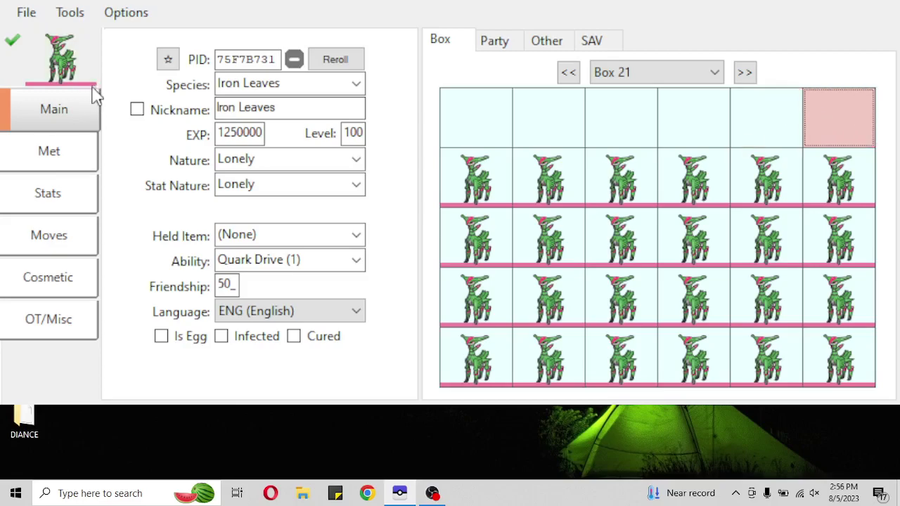
pyautogui.click(447, 38)
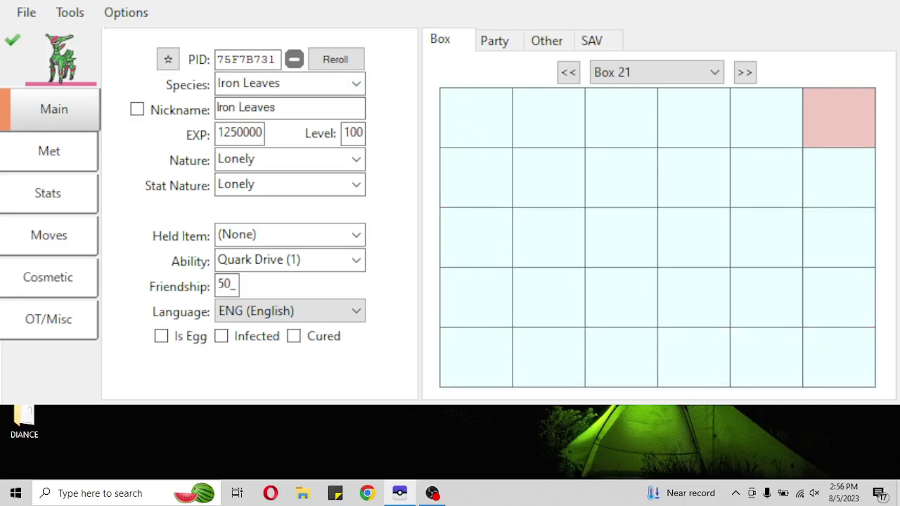
# Step: Look through the stored Pokémon from Box 20 back to Box 10
pyautogui.click(573, 73)
pyautogui.click(573, 73)
pyautogui.click(572, 73)
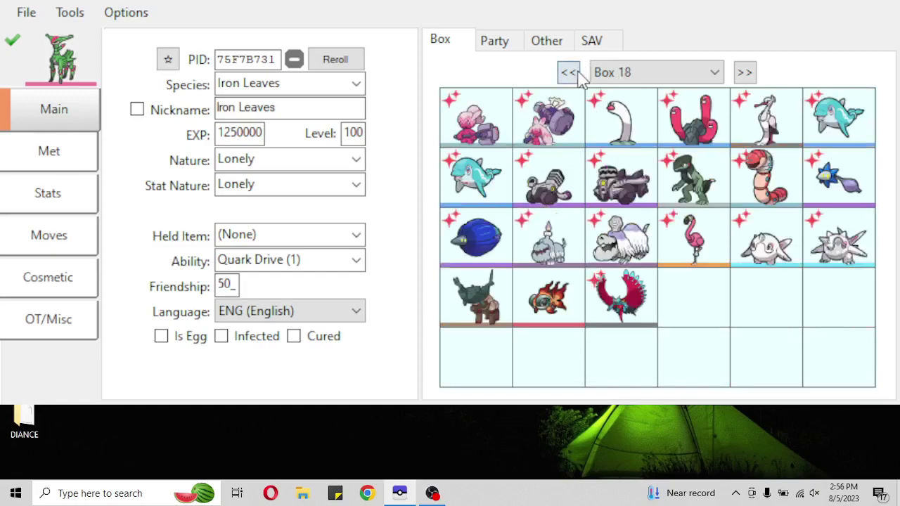
pyautogui.click(573, 72)
pyautogui.click(569, 72)
pyautogui.click(570, 73)
pyautogui.click(569, 72)
pyautogui.click(569, 73)
pyautogui.click(568, 73)
pyautogui.click(568, 73)
pyautogui.click(568, 73)
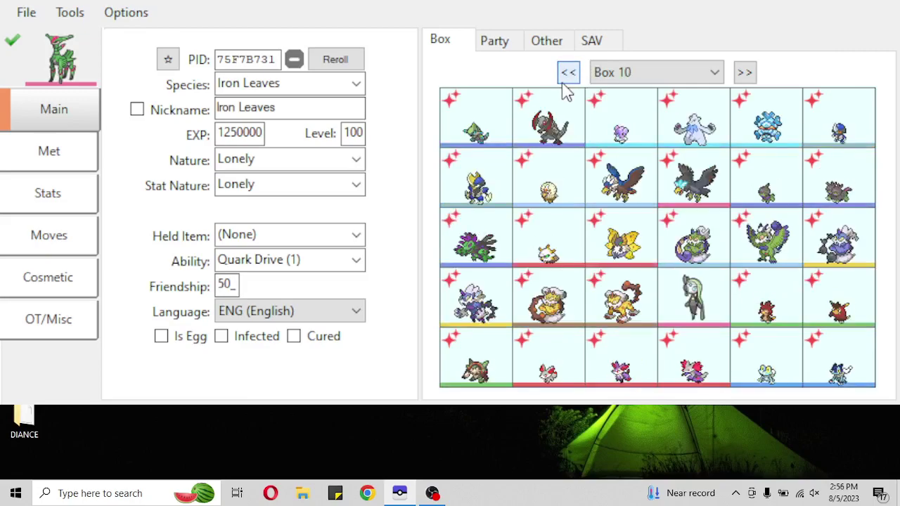
# Step: Delete the Pokémon from all boxes at once and check Box 32 and Box 1
pyautogui.click(461, 45)
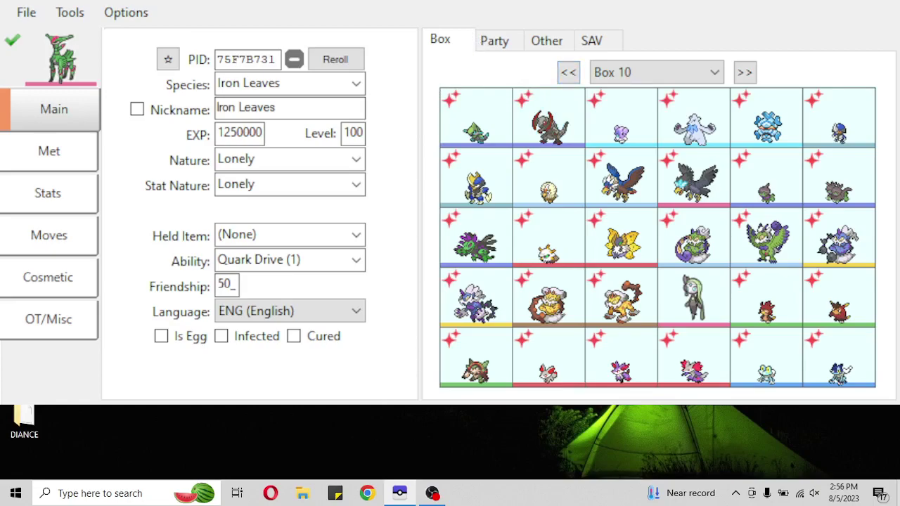
pyautogui.click(563, 150)
pyautogui.click(569, 74)
pyautogui.click(583, 83)
pyautogui.click(582, 83)
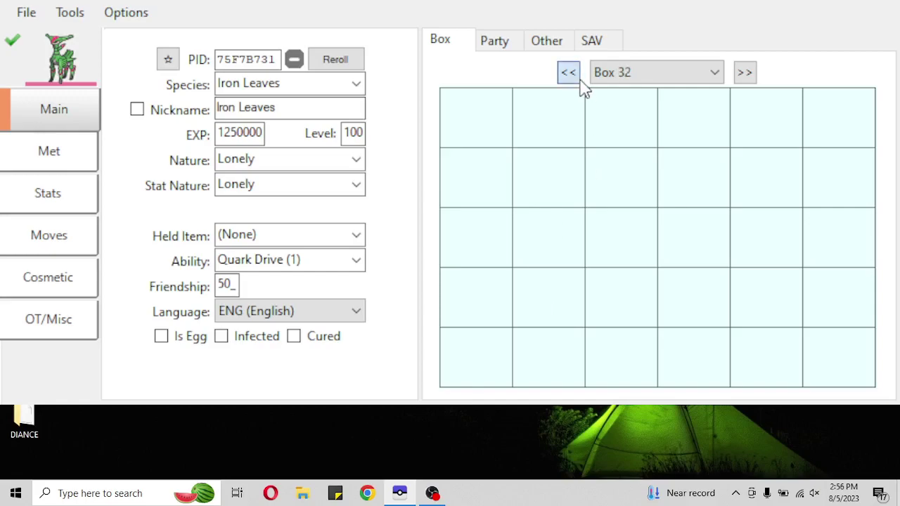
pyautogui.click(748, 77)
# Step: Reopen the save file to restore the deleted box contents
pyautogui.click(26, 11)
pyautogui.click(46, 32)
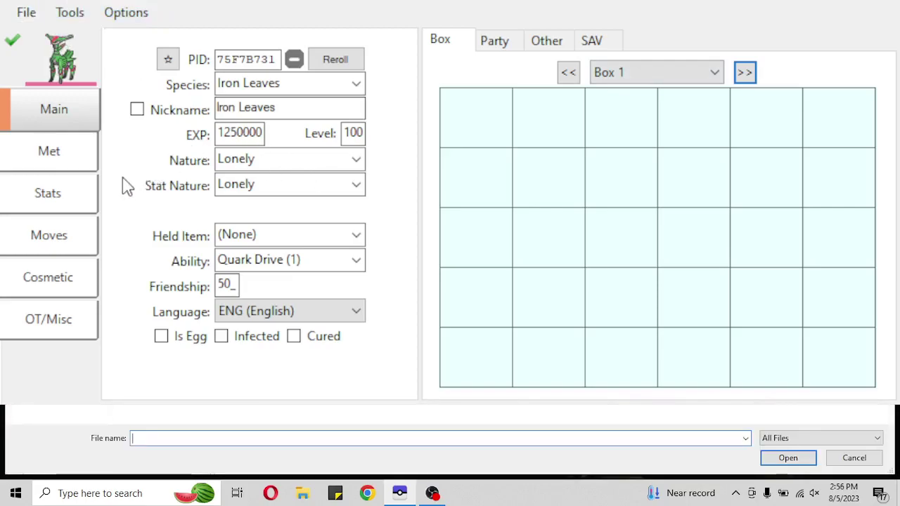
pyautogui.doubleClick(140, 179)
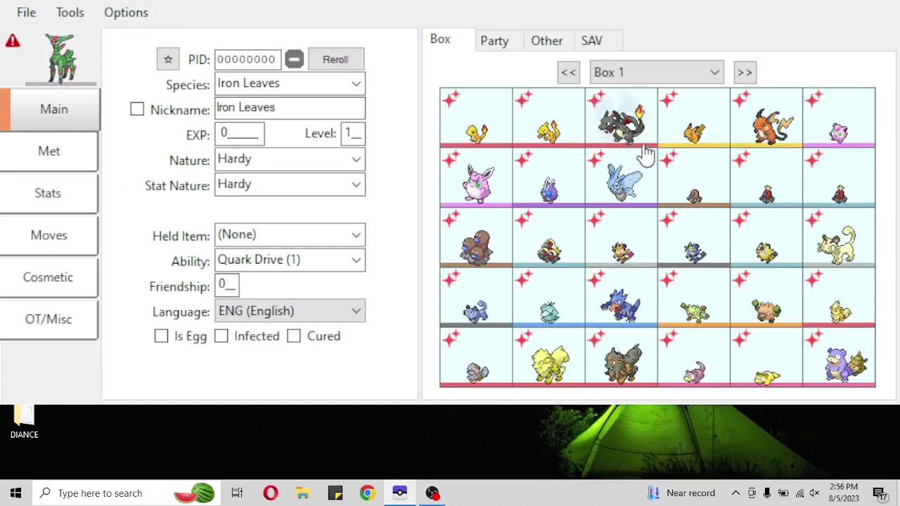
# Step: Examine the restored boxes one after another from Box 1 to Box 19
pyautogui.click(745, 70)
pyautogui.click(745, 70)
pyautogui.click(744, 72)
pyautogui.click(745, 72)
pyautogui.click(745, 71)
pyautogui.click(745, 73)
pyautogui.click(745, 73)
pyautogui.click(745, 73)
pyautogui.click(745, 73)
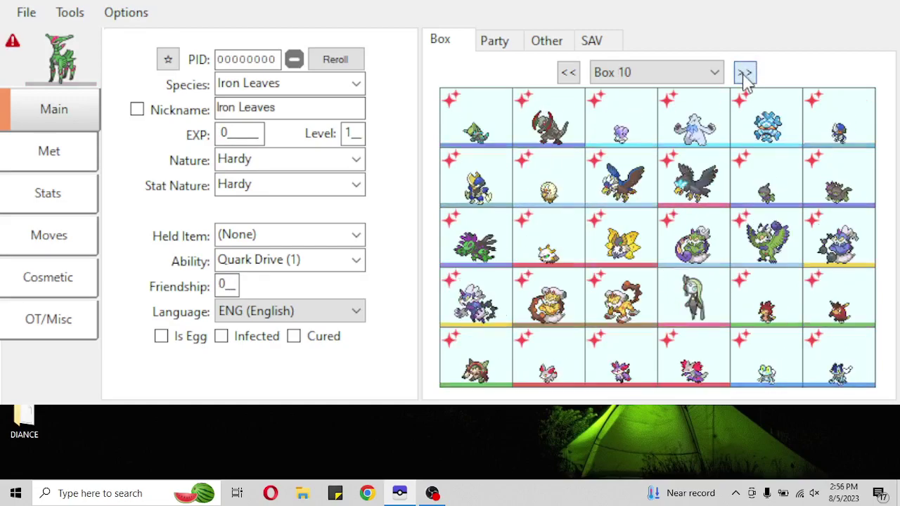
pyautogui.click(745, 73)
pyautogui.click(745, 73)
pyautogui.click(745, 73)
pyautogui.click(745, 73)
pyautogui.click(744, 73)
pyautogui.click(746, 75)
pyautogui.click(746, 74)
pyautogui.click(746, 75)
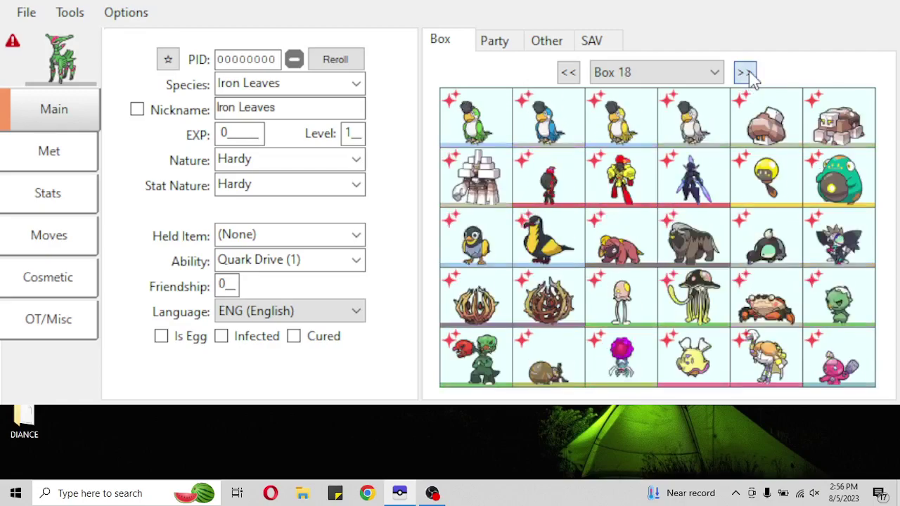
pyautogui.click(746, 75)
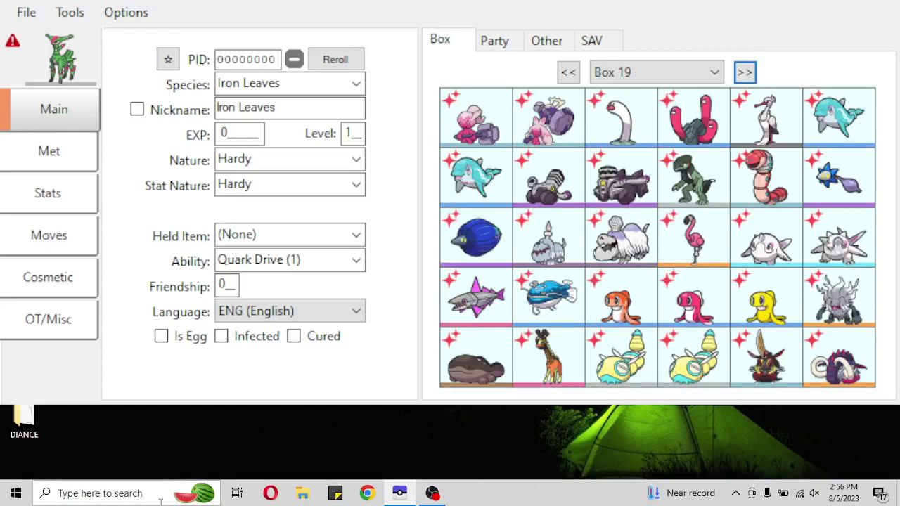
pyautogui.click(435, 493)
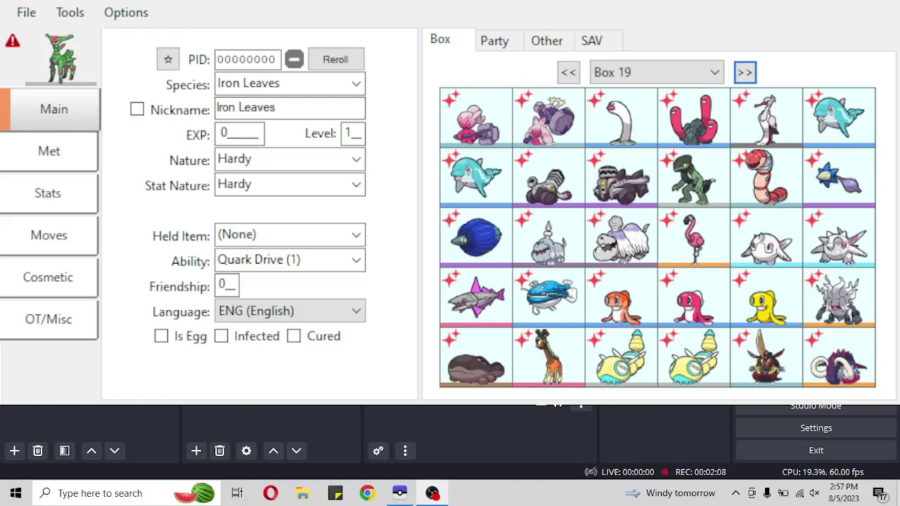
pyautogui.click(824, 7)
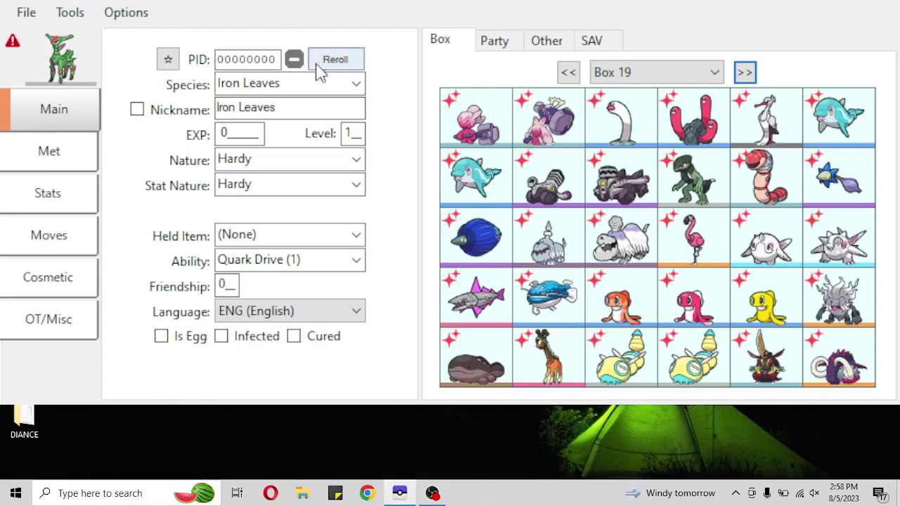
# Step: Compare Box 20 with the boxes that follow it, finishing on Box 21
pyautogui.click(744, 73)
pyautogui.click(744, 73)
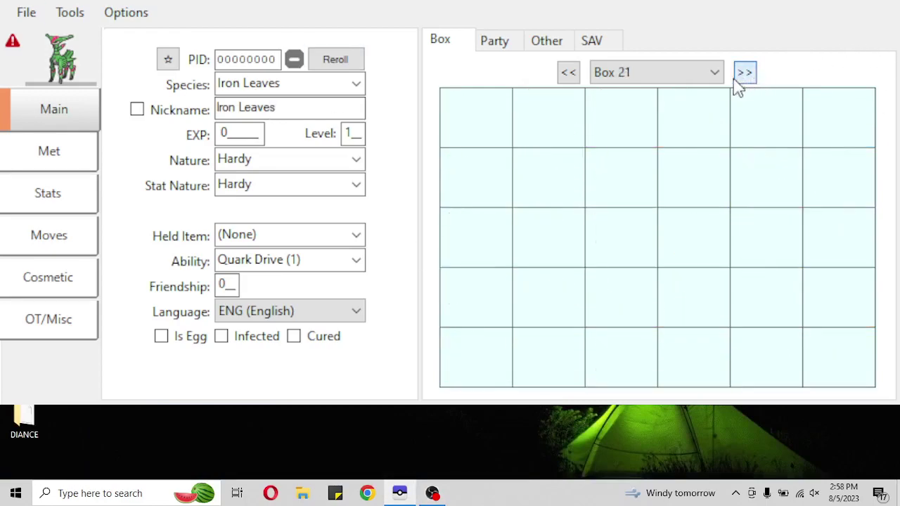
pyautogui.click(569, 73)
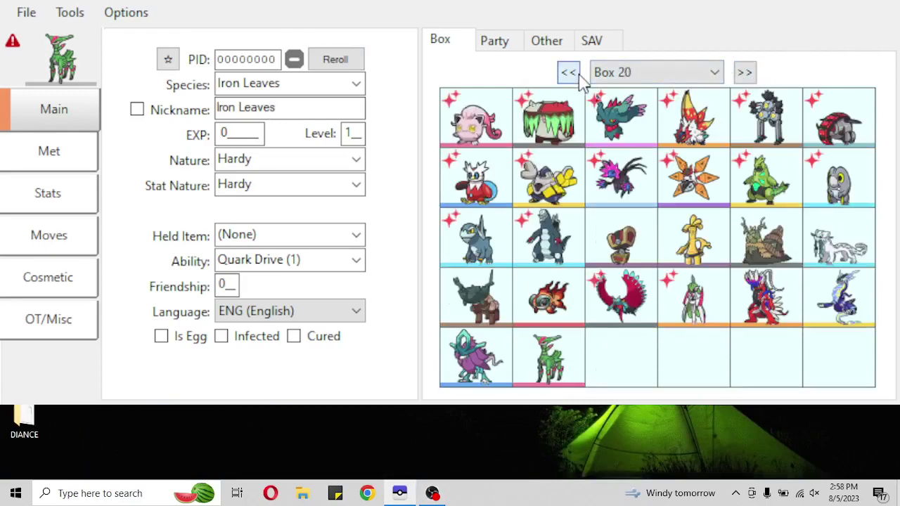
pyautogui.click(745, 73)
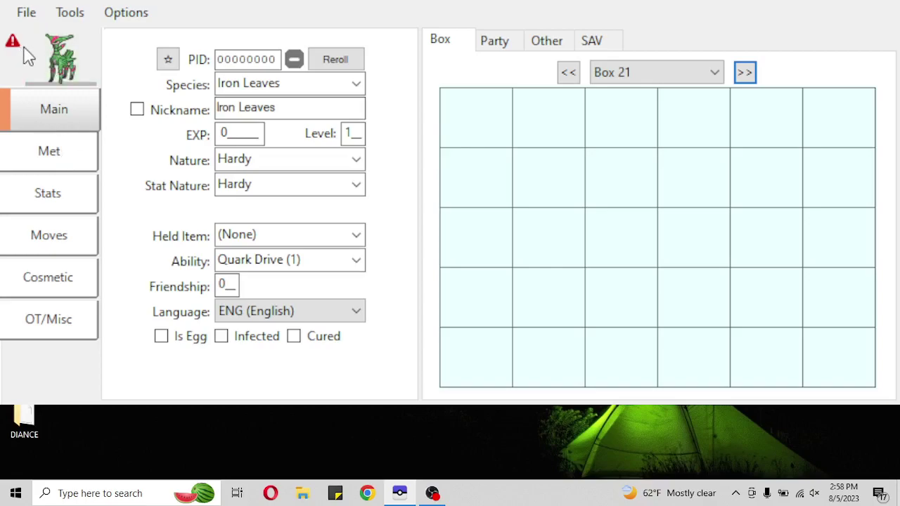
pyautogui.click(568, 72)
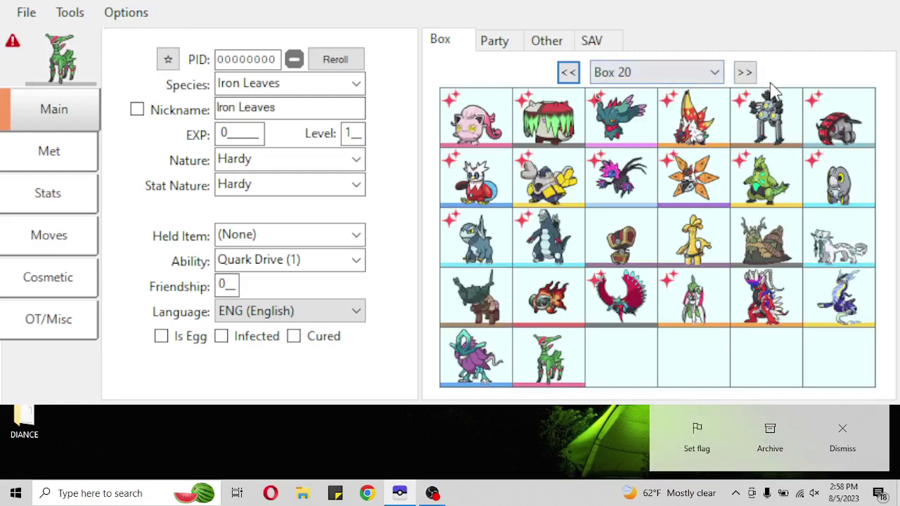
pyautogui.click(747, 76)
pyautogui.click(747, 76)
pyautogui.click(569, 77)
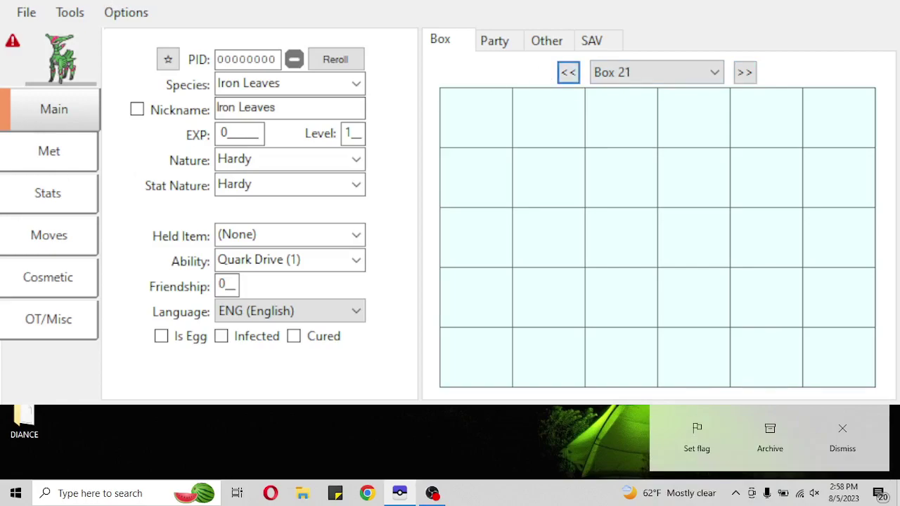
# Step: Import the Alolan Diglett and Persian PK9 files from File Explorer into the first two slots of Box 21
pyautogui.press('super+e')
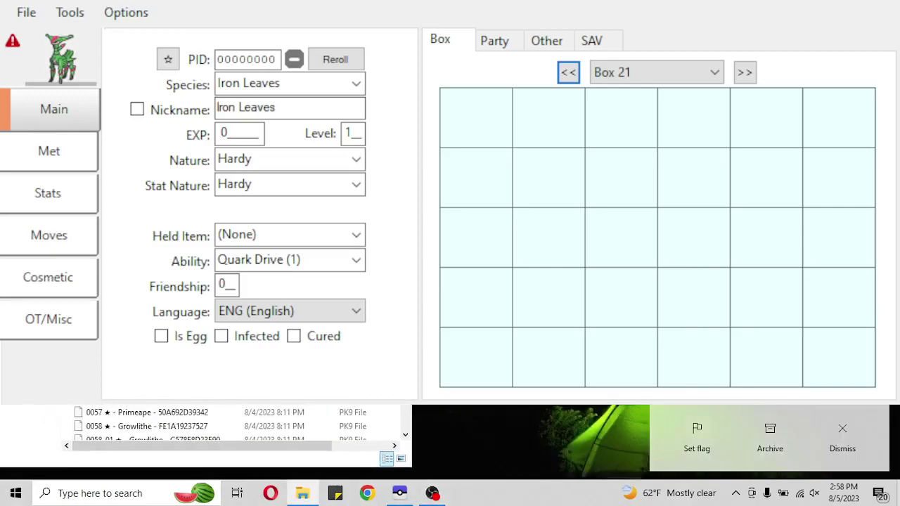
pyautogui.click(148, 281)
pyautogui.moveTo(148, 281); pyautogui.dragTo(476, 118)
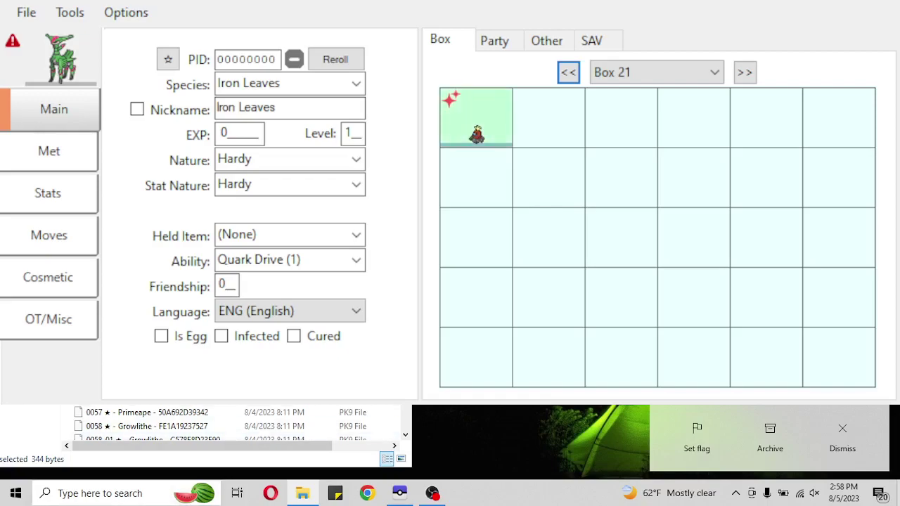
pyautogui.moveTo(148, 295); pyautogui.dragTo(548, 118)
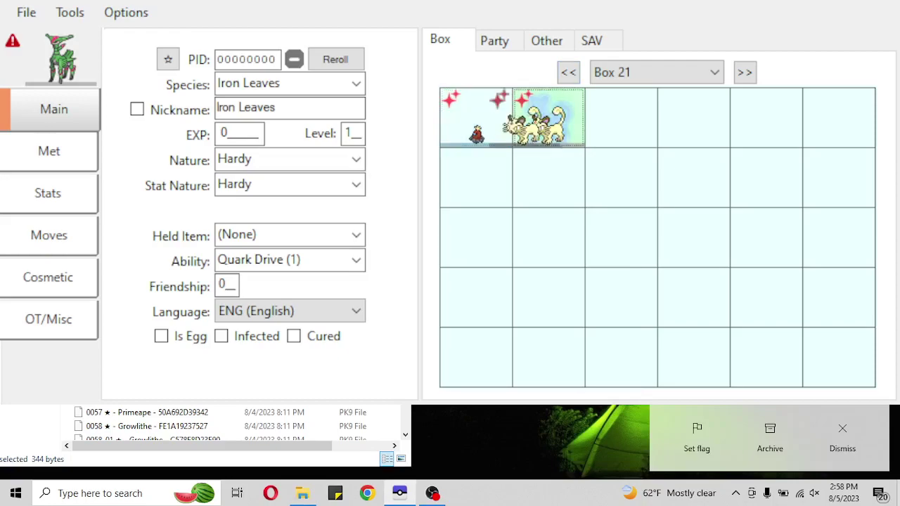
# Step: Delete the two imported Pokémon from the first row of Box 21
pyautogui.keyDown('alt'); pyautogui.click(541, 126); pyautogui.keyUp('alt')
pyautogui.keyDown('alt'); pyautogui.click(467, 134); pyautogui.keyUp('alt')
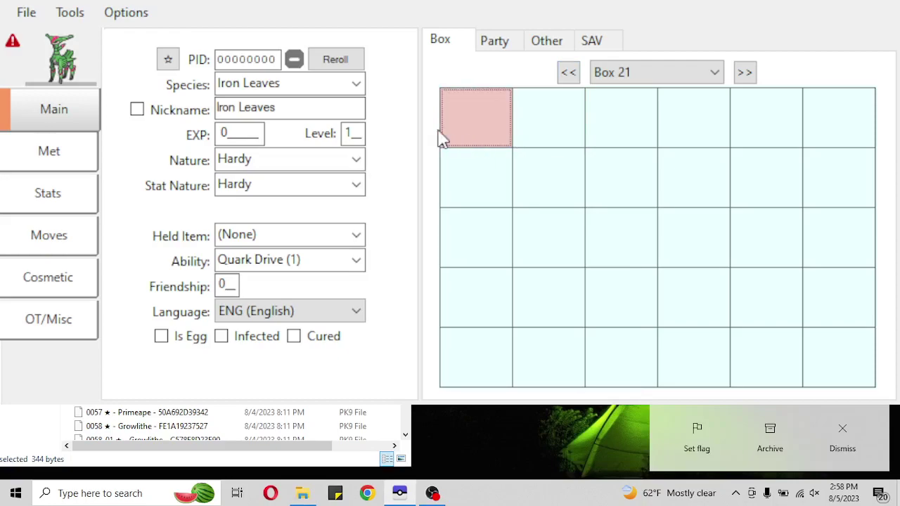
# Step: Open the Pokémon search window and run a search
pyautogui.click(146, 0)
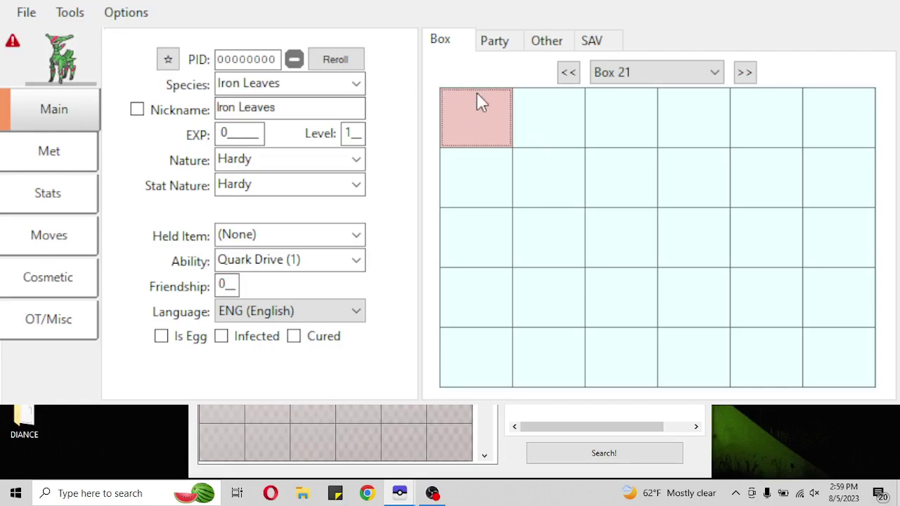
pyautogui.click(637, 455)
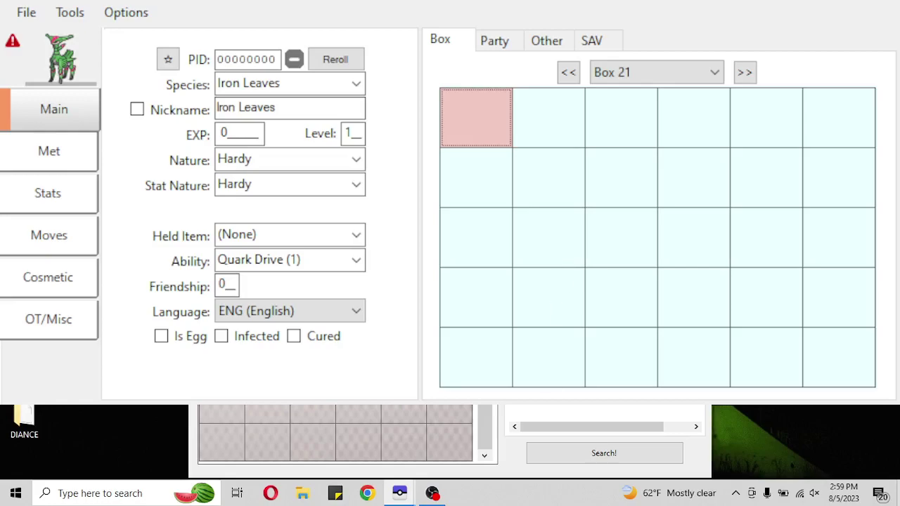
# Step: Run repeated Pokémon searches in the search window and look through the results
pyautogui.click(617, 453)
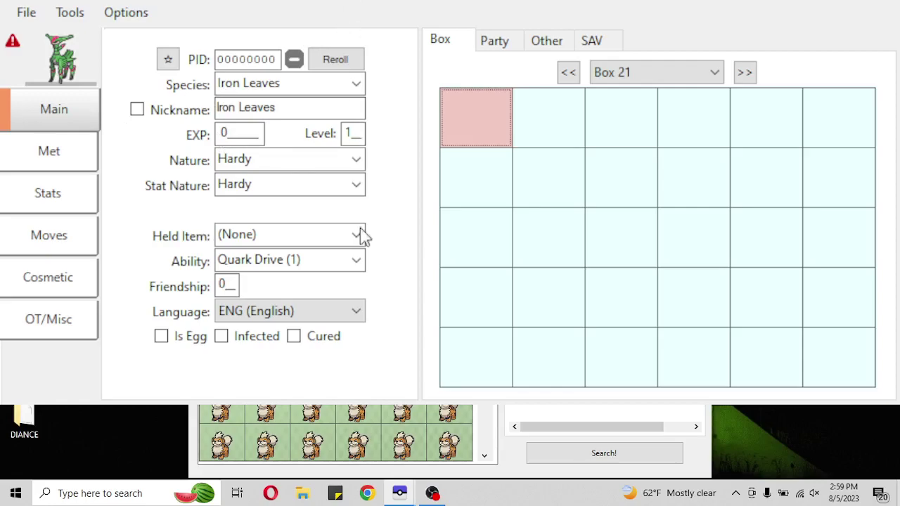
pyautogui.moveTo(493, 454); pyautogui.dragTo(490, 462)
pyautogui.scroll(6, 2, 21)
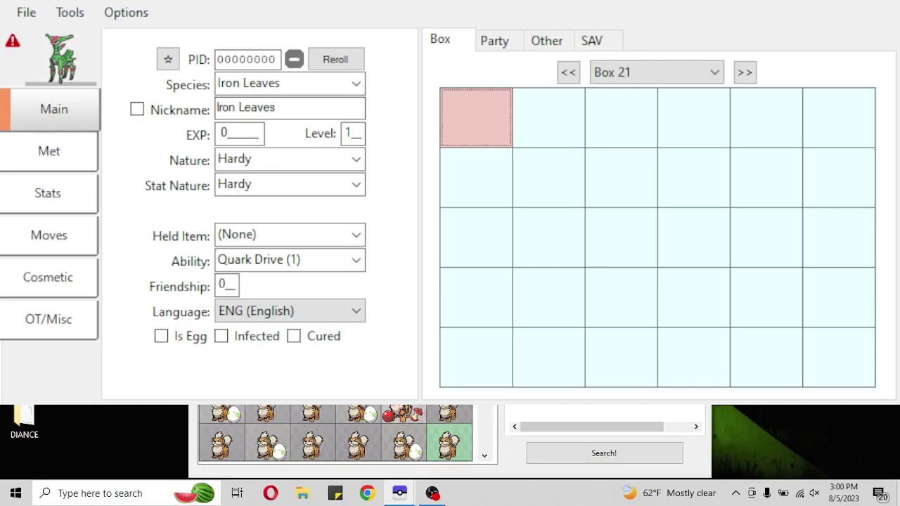
pyautogui.click(636, 456)
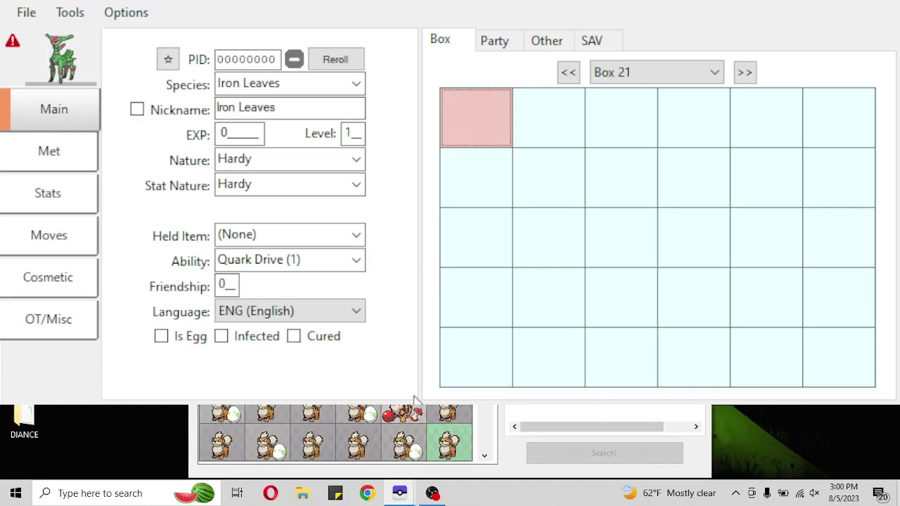
pyautogui.click(628, 456)
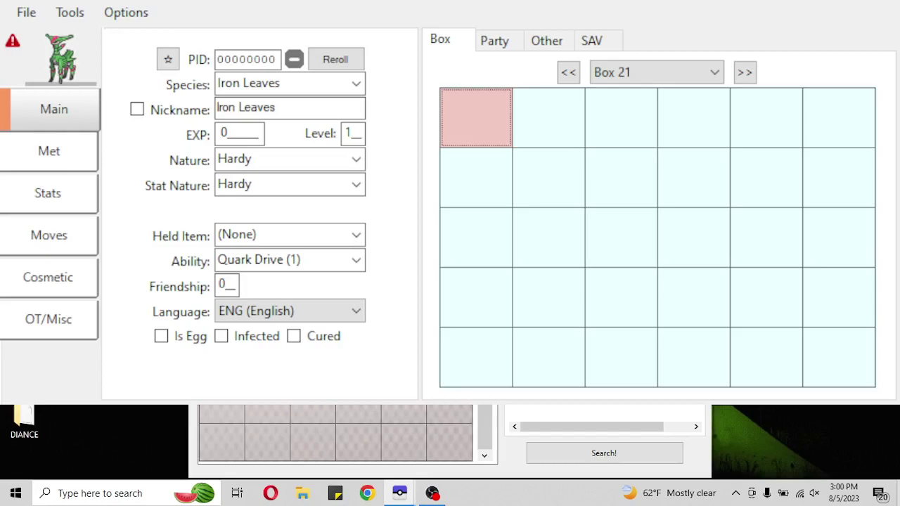
pyautogui.click(606, 457)
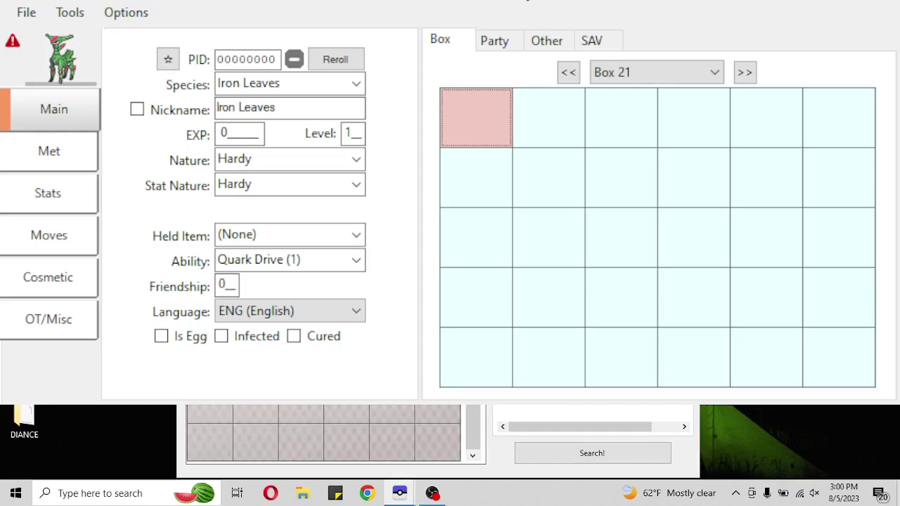
pyautogui.click(592, 461)
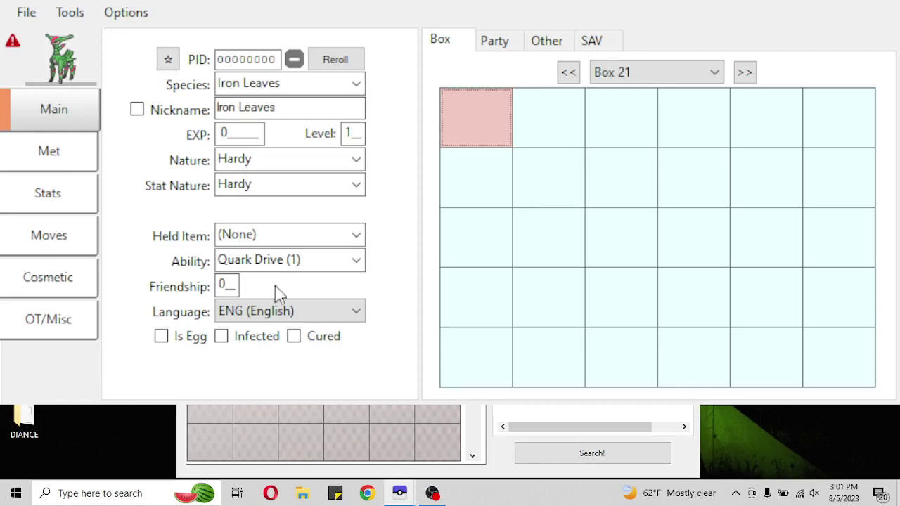
# Step: Store an Origin form Giratina in the first slot of Box 21 and an Altered form copy in the slot directly below
pyautogui.click(739, 156)
pyautogui.keyDown('shift'); pyautogui.click(475, 128); pyautogui.keyUp('shift')
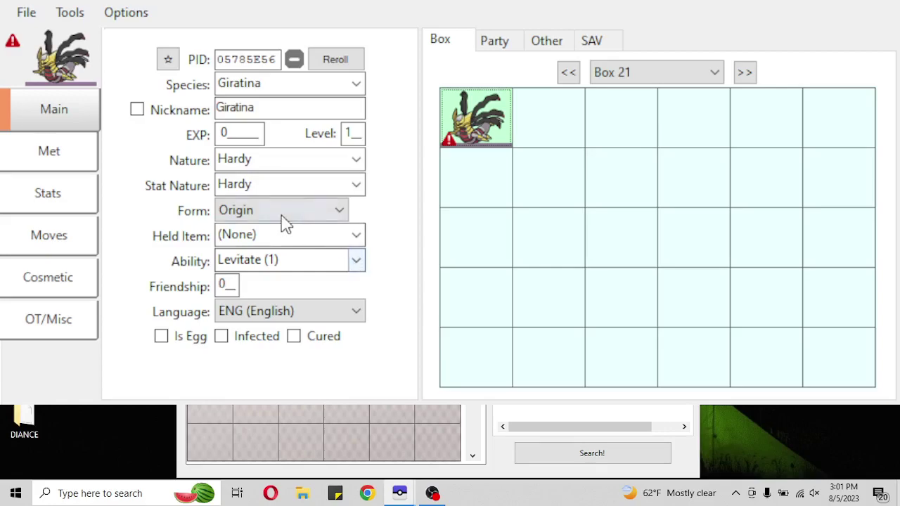
pyautogui.click(243, 235)
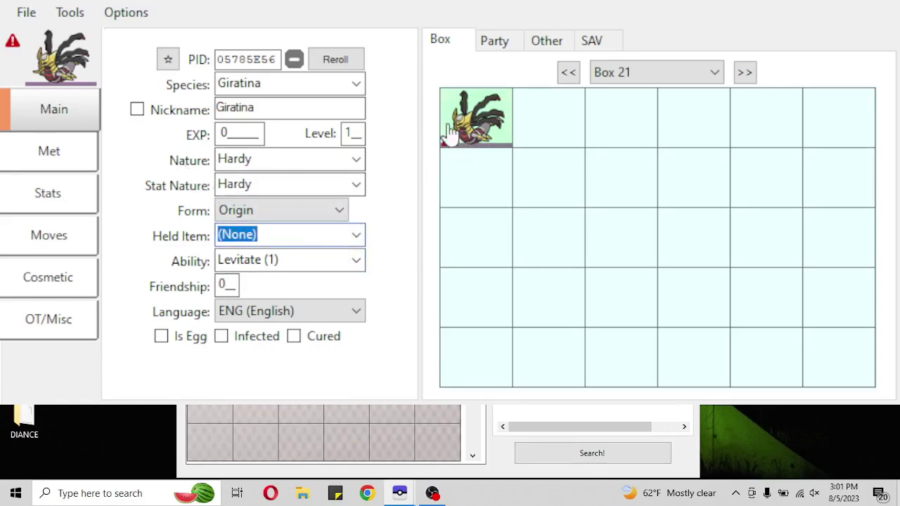
pyautogui.click(293, 215)
pyautogui.click(291, 227)
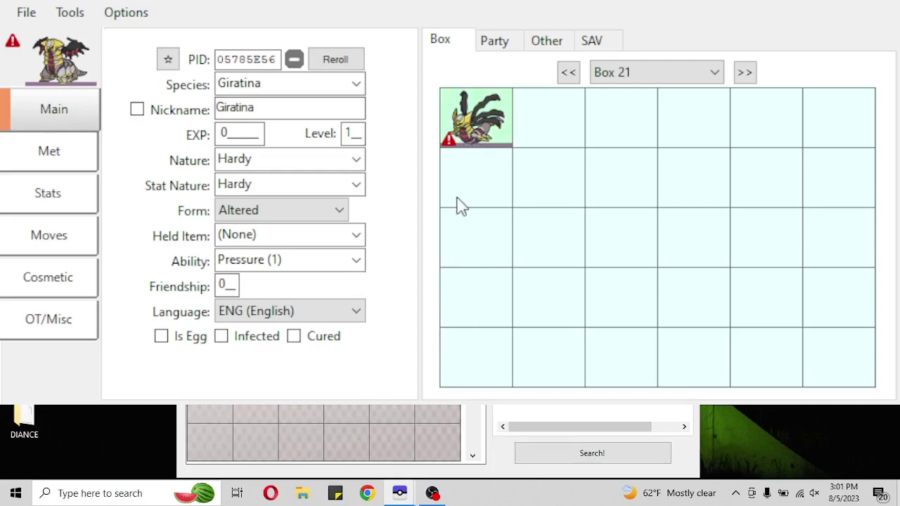
pyautogui.keyDown('shift'); pyautogui.click(476, 191); pyautogui.keyUp('shift')
# Step: Load the Origin Giratina and after it the Altered Giratina from Box 21 to compare their details
pyautogui.click(498, 129)
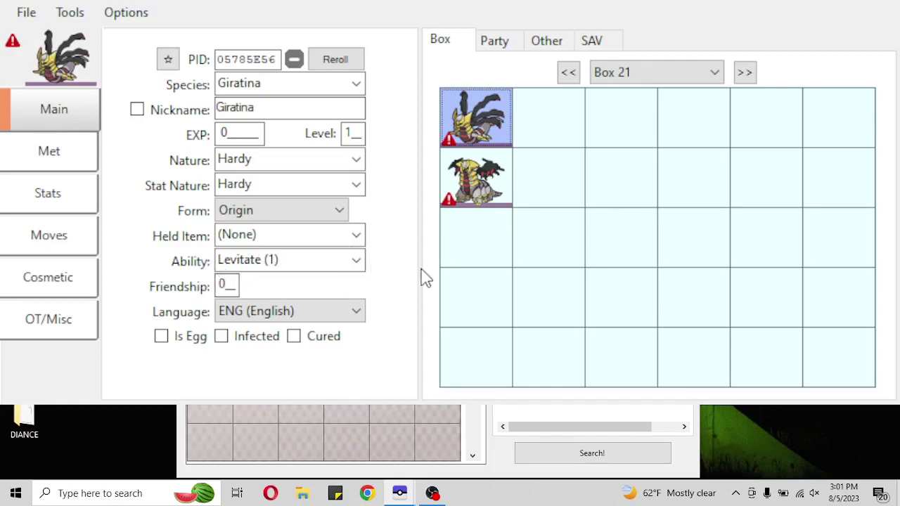
pyautogui.rightClick(481, 195)
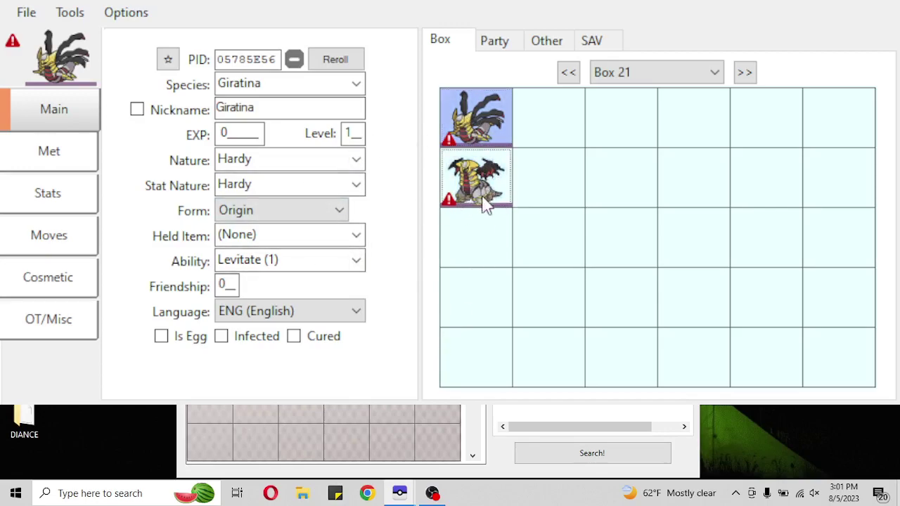
pyautogui.click(482, 197)
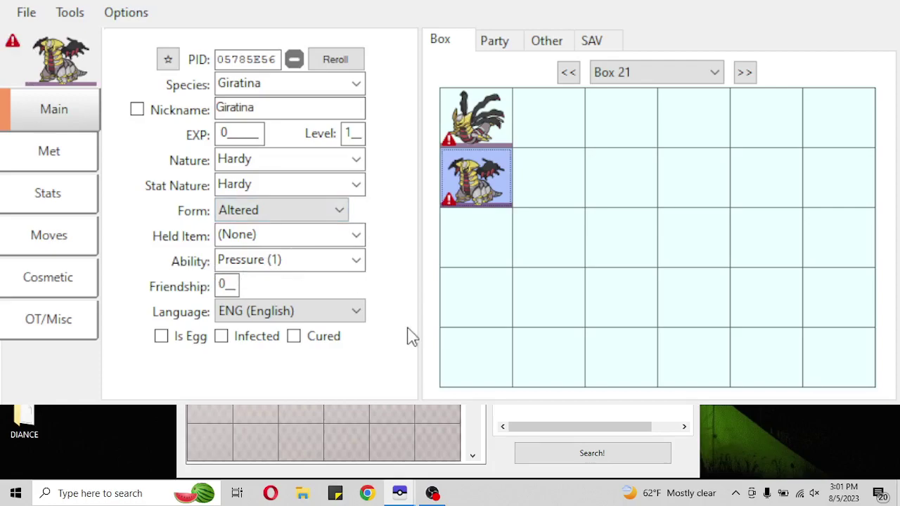
# Step: Enter the trainer's name as the Altered Giratina's latest handler and save it to its slot
pyautogui.click(55, 320)
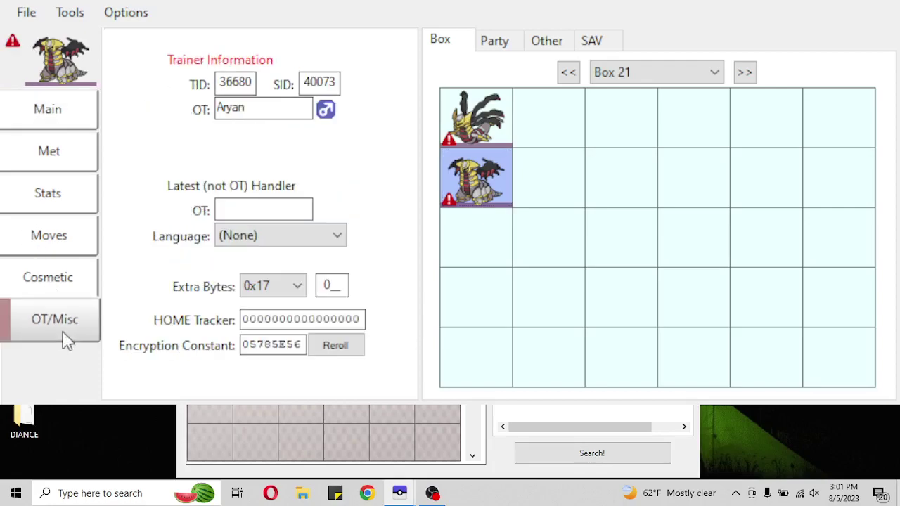
pyautogui.click(289, 209)
pyautogui.write('Aryan')
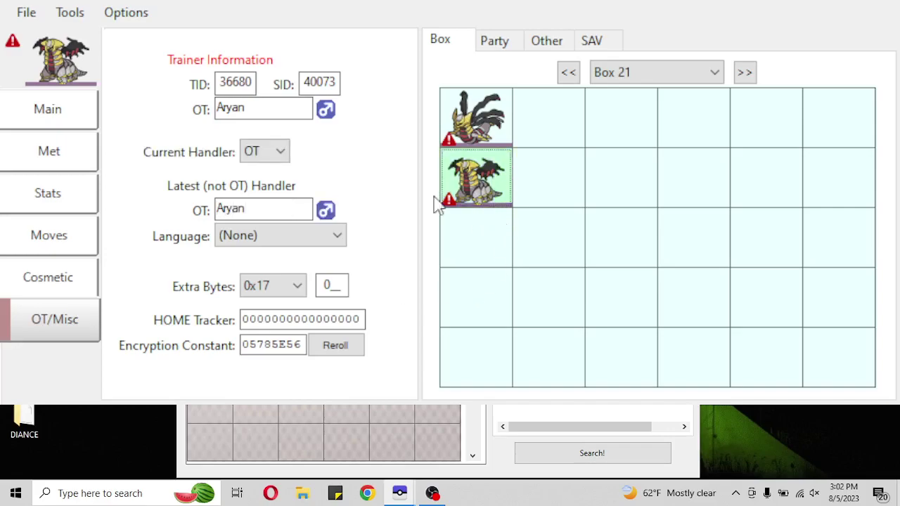
# Step: Try to set the Altered Giratina's current handler to HT and save it back to its slot
pyautogui.click(273, 189)
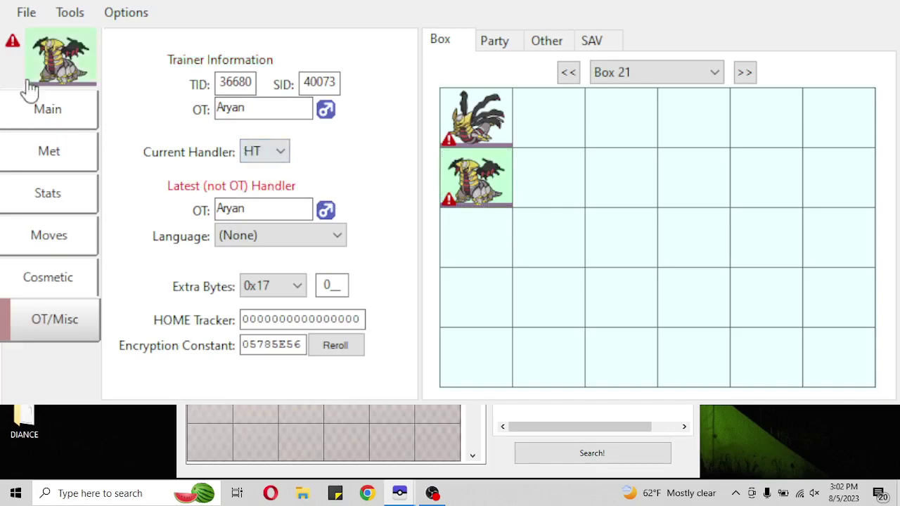
pyautogui.click(500, 189)
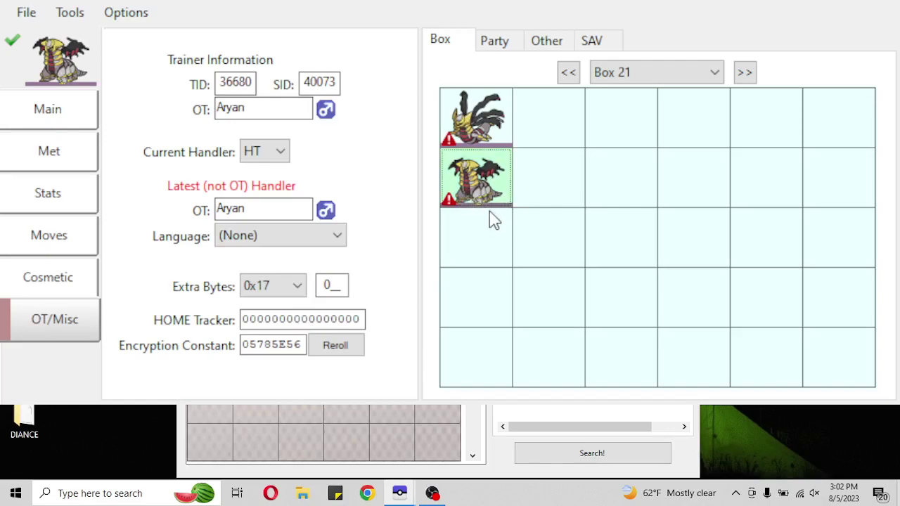
pyautogui.click(492, 202)
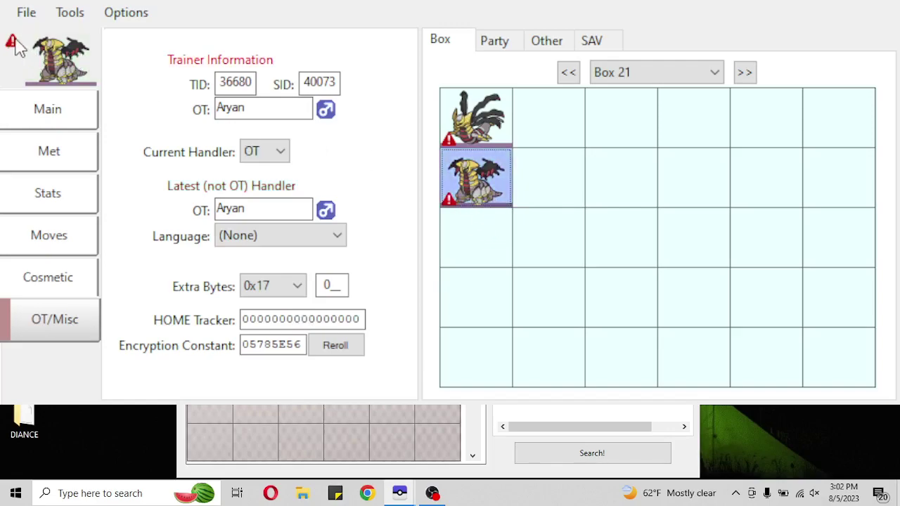
pyautogui.click(267, 156)
pyautogui.click(271, 179)
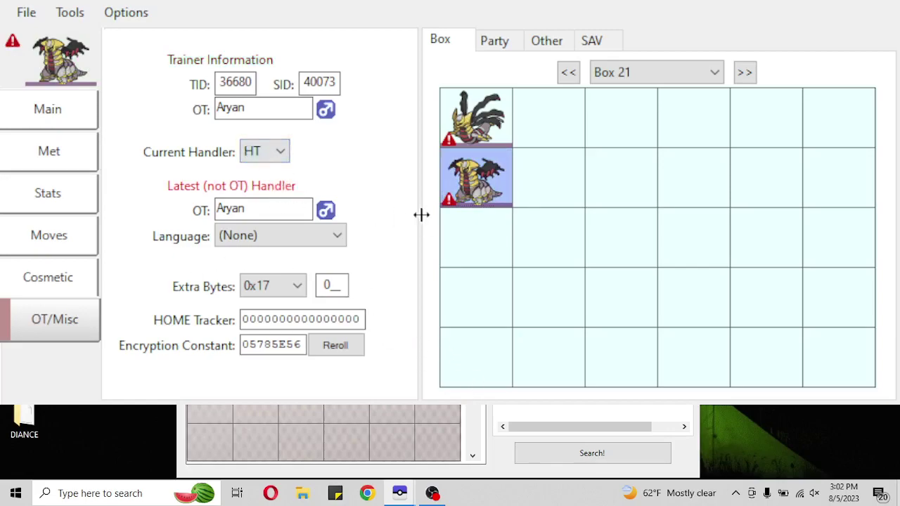
pyautogui.rightClick(493, 178)
pyautogui.click(522, 218)
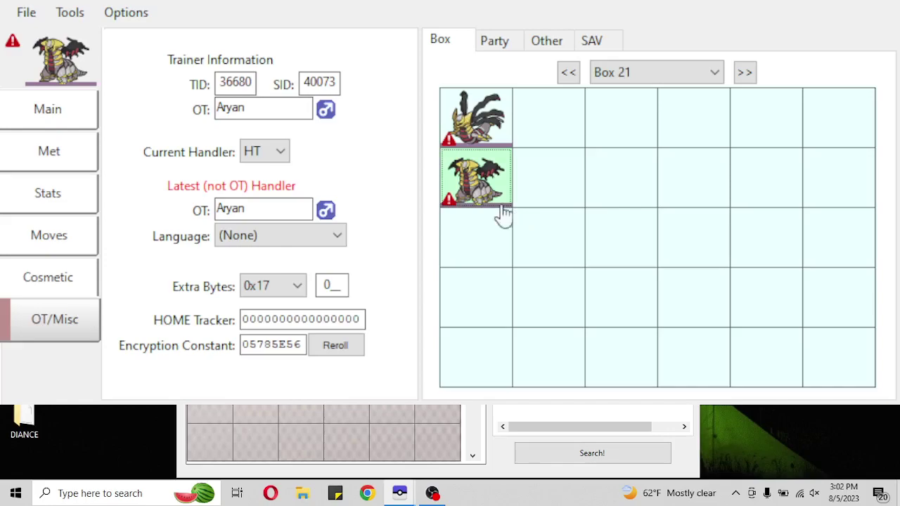
pyautogui.click(475, 202)
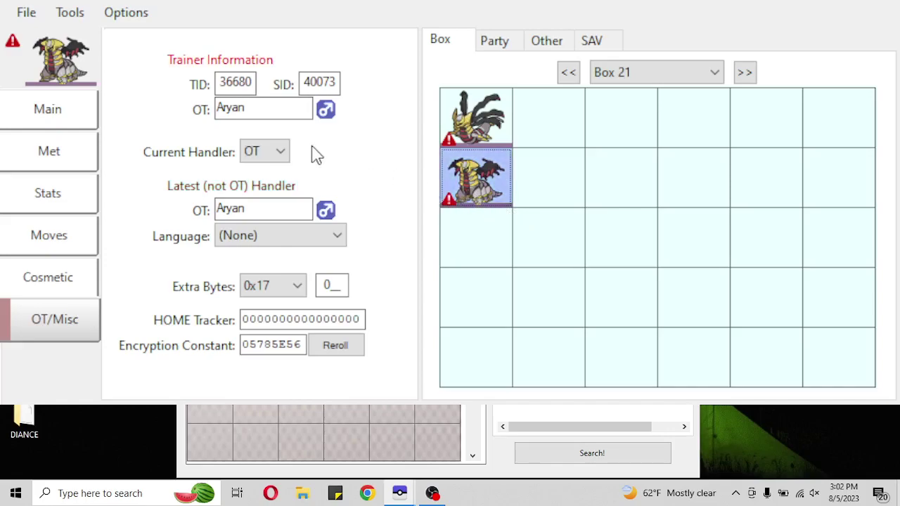
# Step: Set the Altered Giratina's handler language to ENG (English) and save it to its slot
pyautogui.click(261, 243)
pyautogui.press('e')
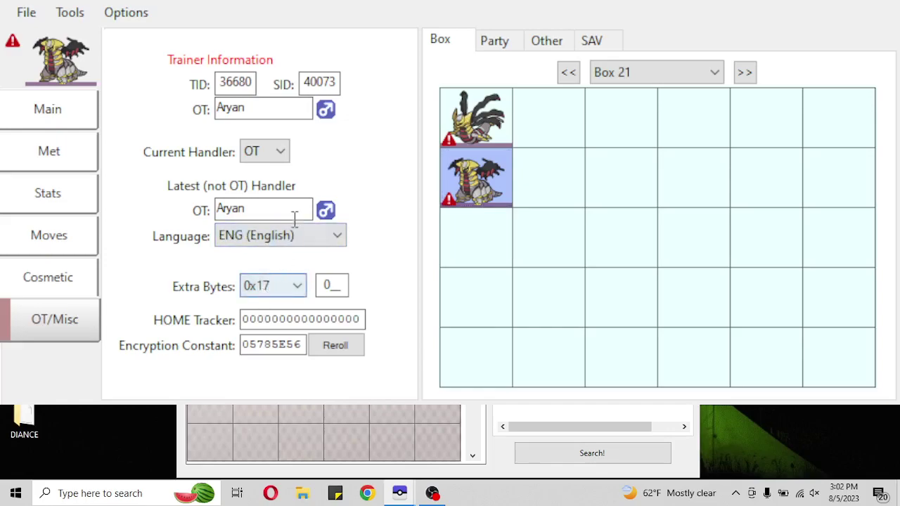
pyautogui.click(496, 196)
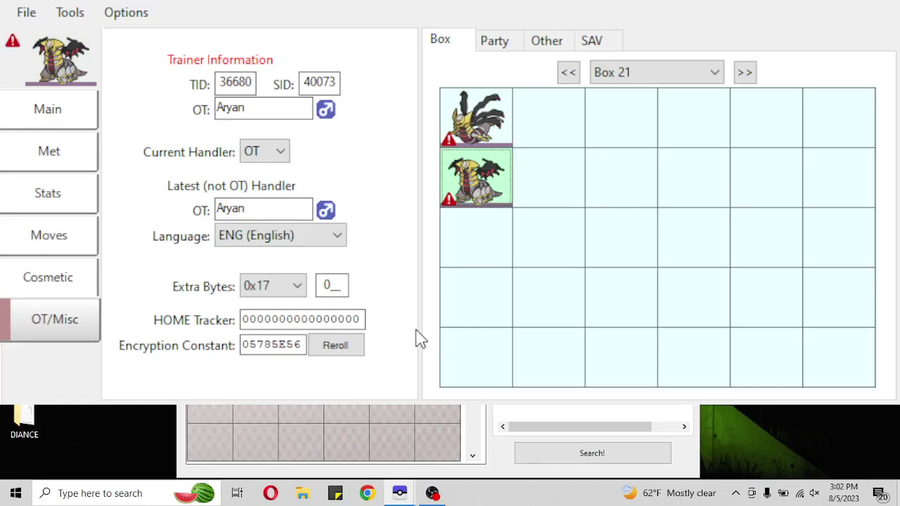
# Step: Legalize the loaded Altered Giratina and store the result in the third slot of Box 21's first row
pyautogui.click(53, 161)
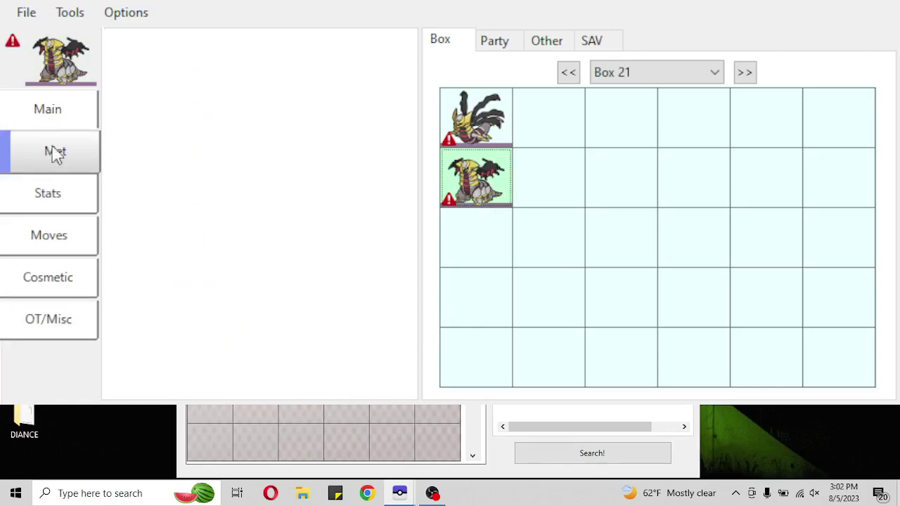
pyautogui.click(91, 328)
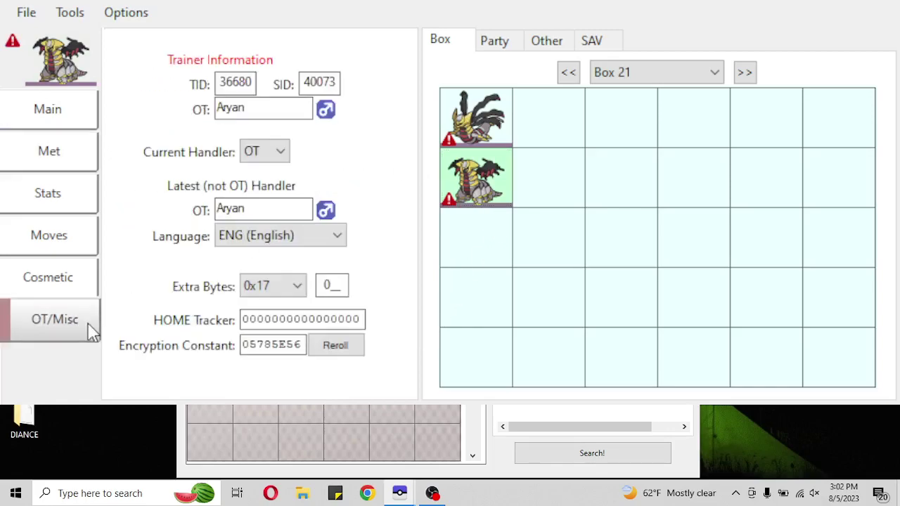
pyautogui.doubleClick(243, 83)
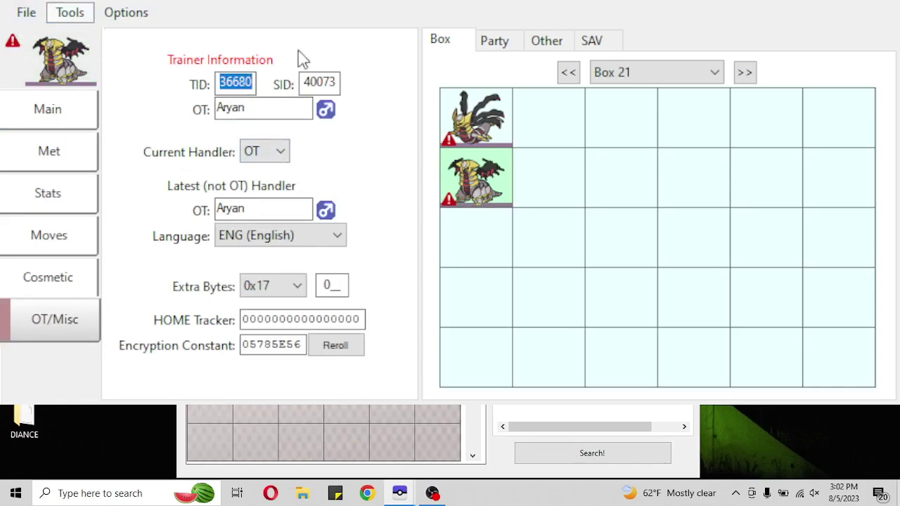
pyautogui.click(361, 79)
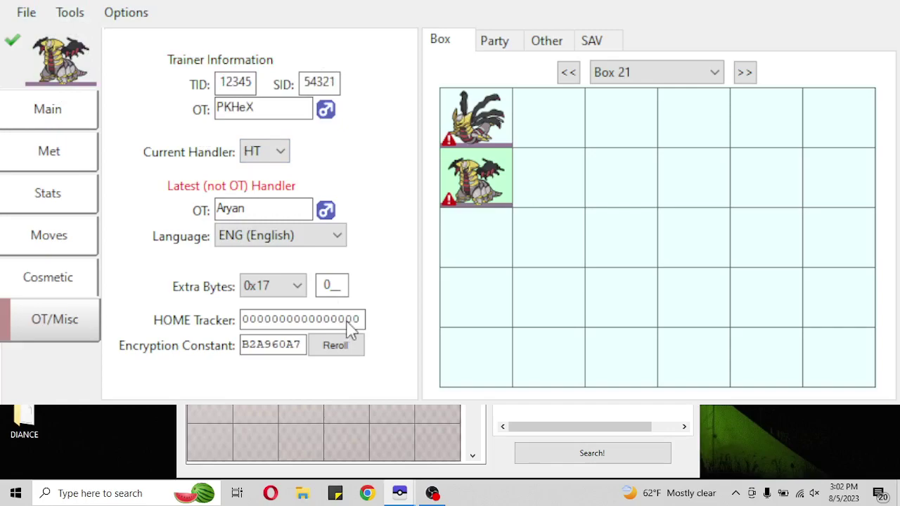
pyautogui.keyDown('shift'); pyautogui.click(679, 134); pyautogui.keyUp('shift')
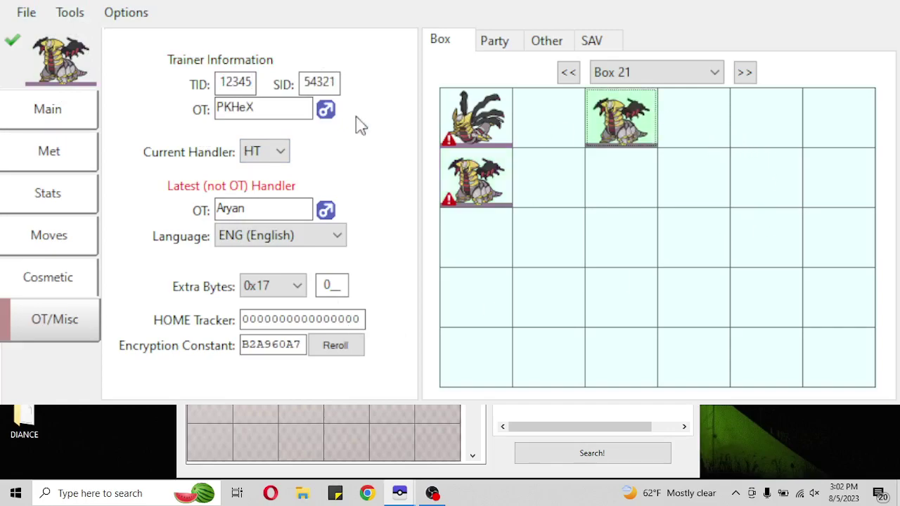
# Step: Review the legalized Giratina's met, main and trainer details
pyautogui.click(43, 149)
pyautogui.click(45, 109)
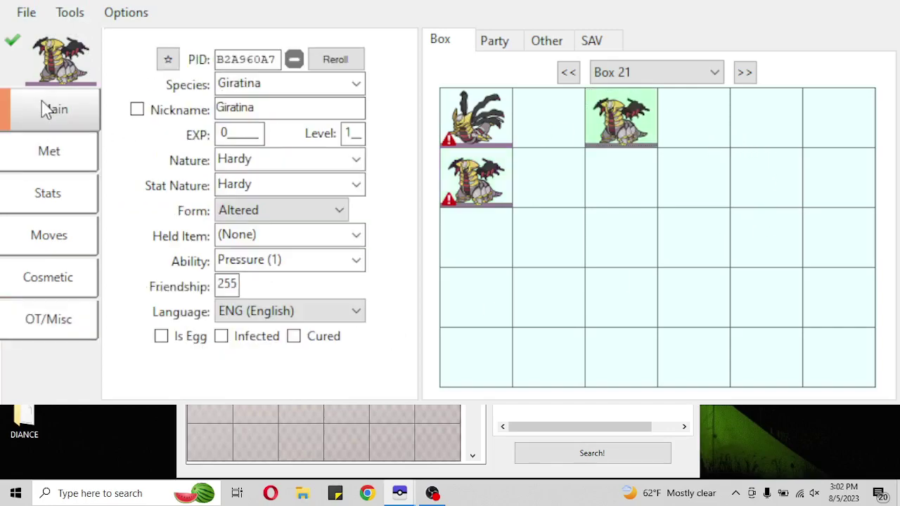
pyautogui.click(70, 321)
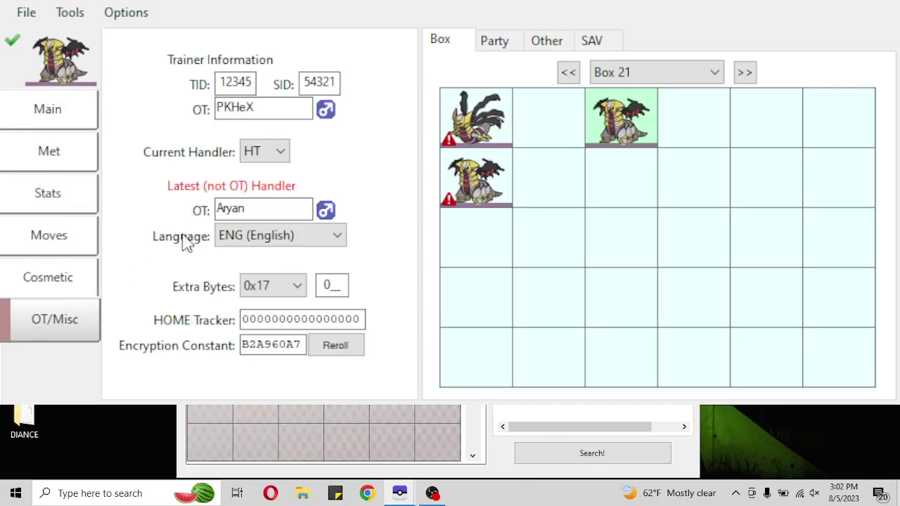
# Step: Change the legalized Giratina's TID to match the Origin Giratina's and save it to its slot
pyautogui.doubleClick(254, 81)
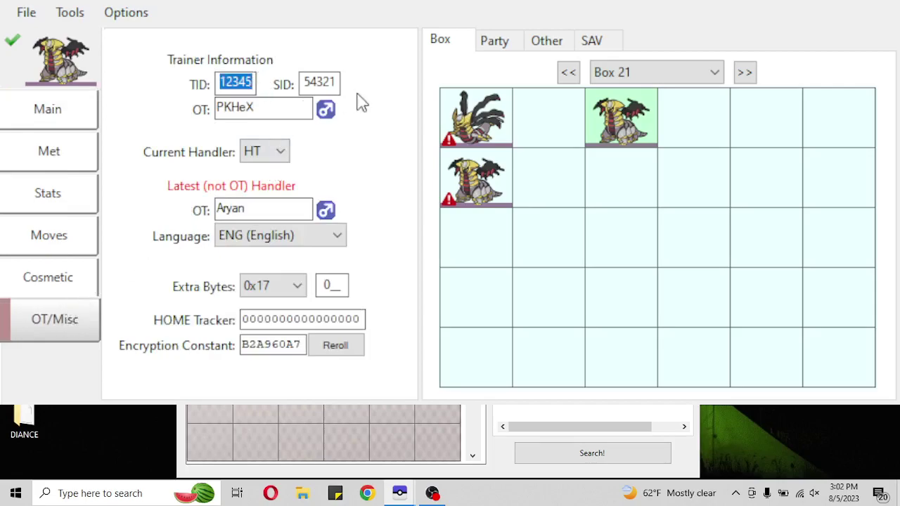
pyautogui.click(476, 116)
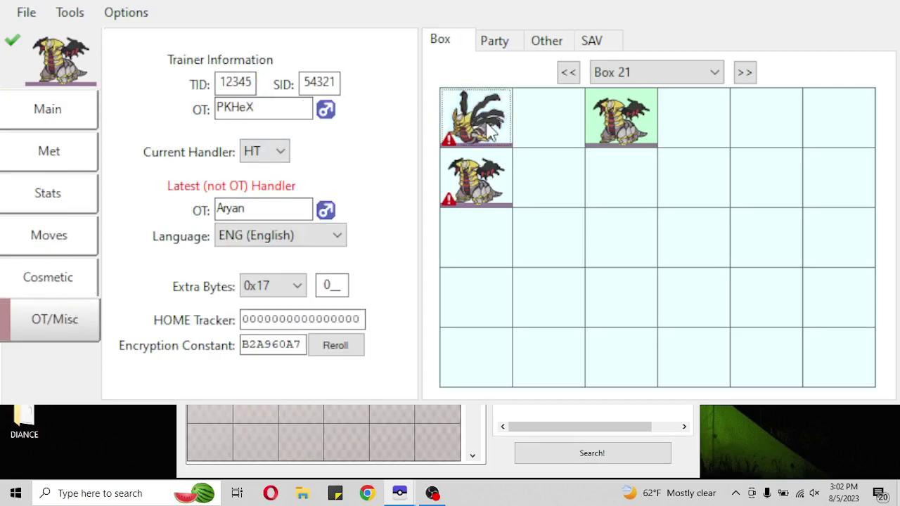
pyautogui.click(644, 137)
pyautogui.doubleClick(217, 83)
pyautogui.write('3')
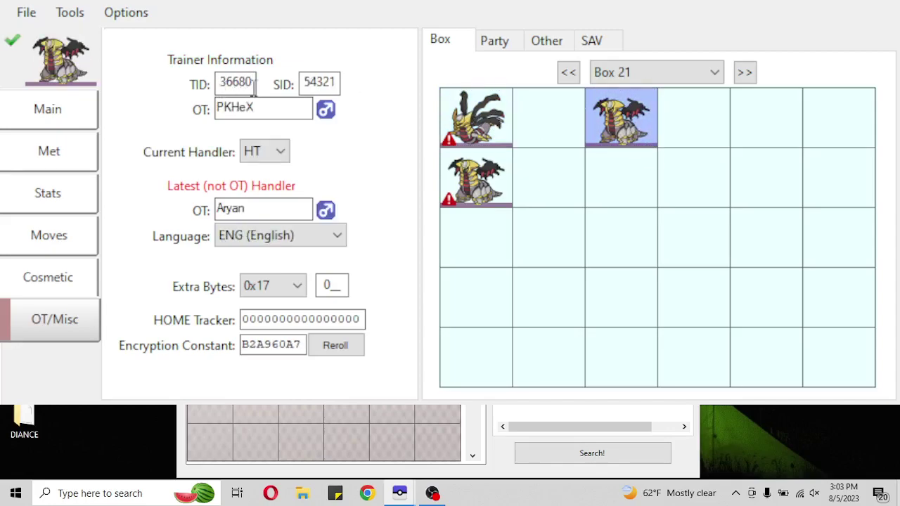
pyautogui.rightClick(591, 133)
pyautogui.click(611, 163)
# Step: Change the legalized Altered Giratina's SID to match the Origin Giratina's and save it to its slot
pyautogui.rightClick(500, 131)
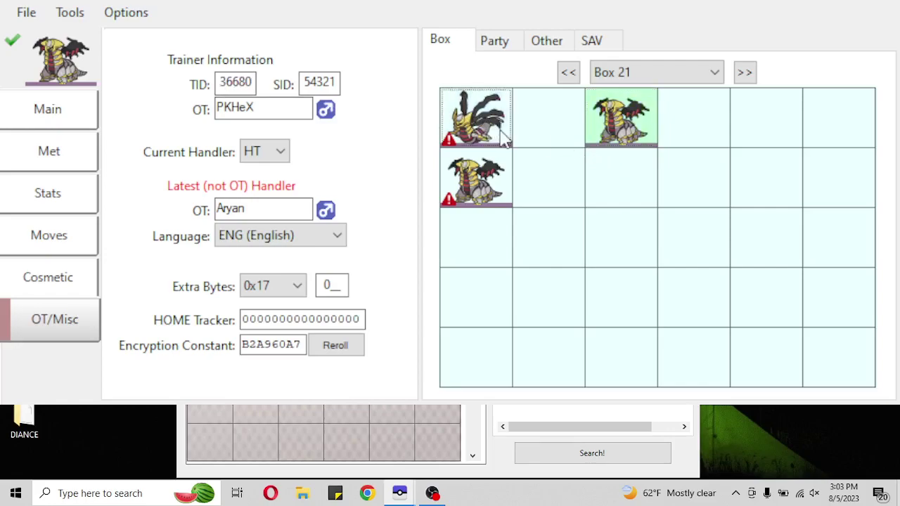
pyautogui.click(500, 138)
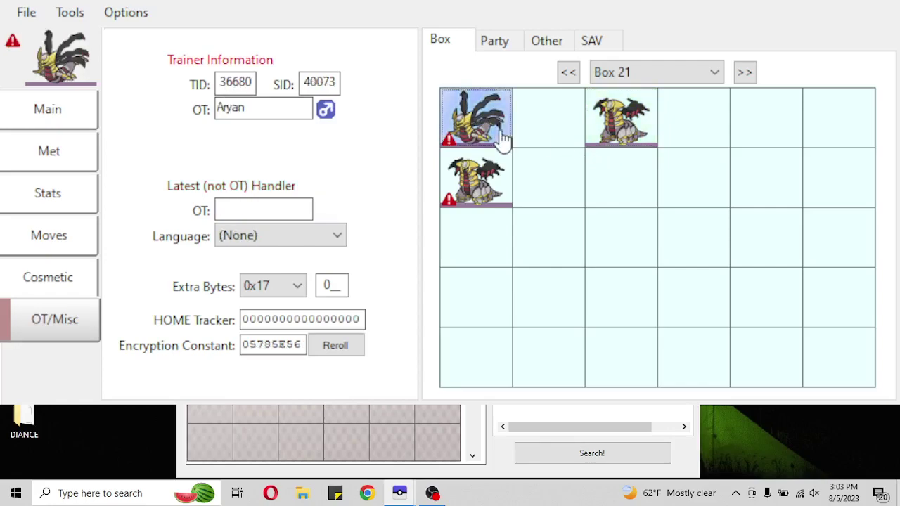
pyautogui.click(619, 140)
pyautogui.doubleClick(329, 83)
pyautogui.write('4007')
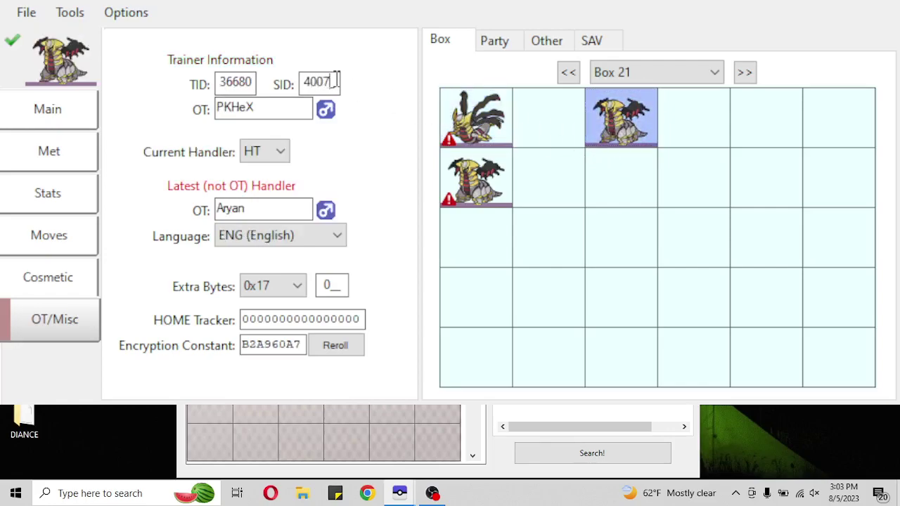
pyautogui.write('3')
pyautogui.rightClick(594, 130)
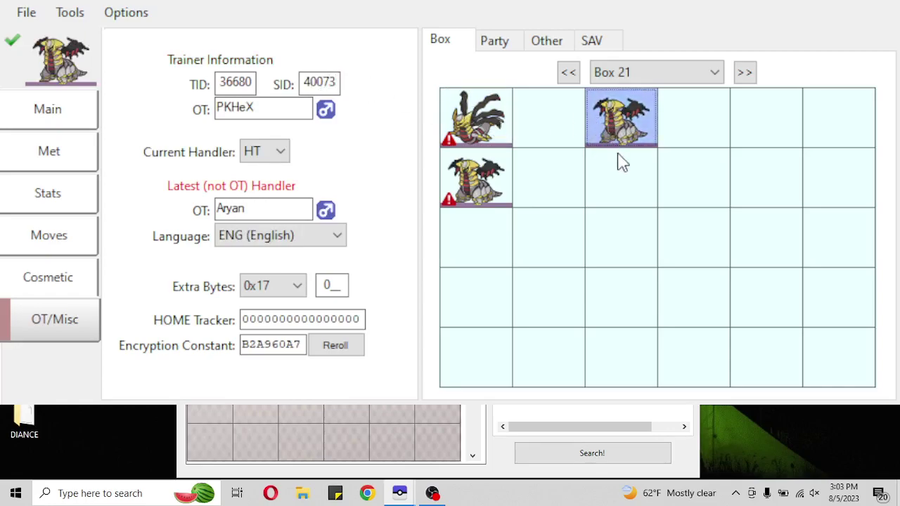
pyautogui.click(618, 161)
# Step: Change the legalized Altered Giratina's OT name to match the Origin Giratina's
pyautogui.click(500, 133)
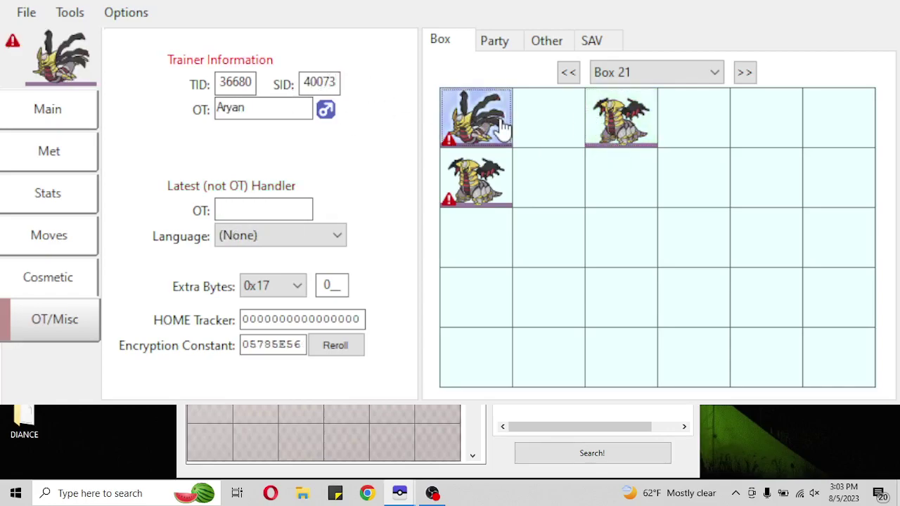
pyautogui.click(651, 140)
pyautogui.doubleClick(249, 109)
pyautogui.write('Ar')
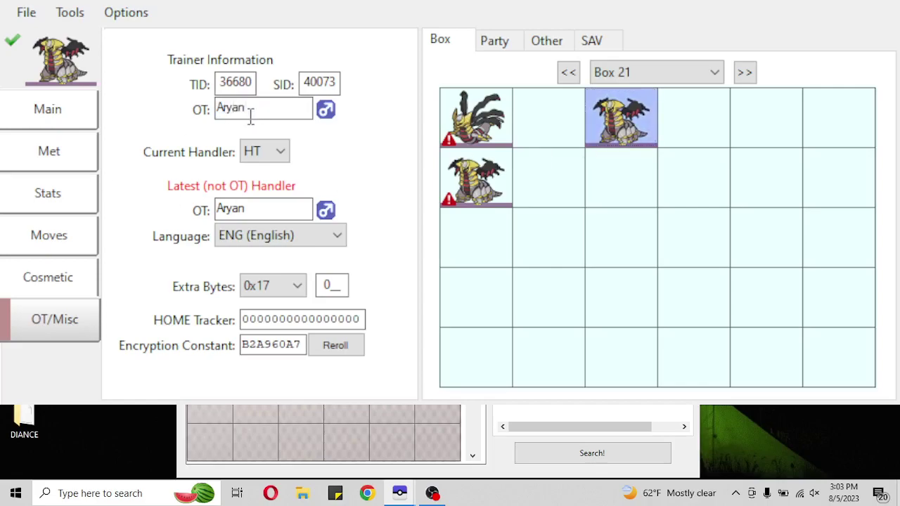
# Step: Set the legalized Altered Giratina's OT to ProfOak and save it to its slot
pyautogui.doubleClick(297, 110)
pyautogui.write('Aman')
pyautogui.rightClick(651, 142)
pyautogui.click(671, 173)
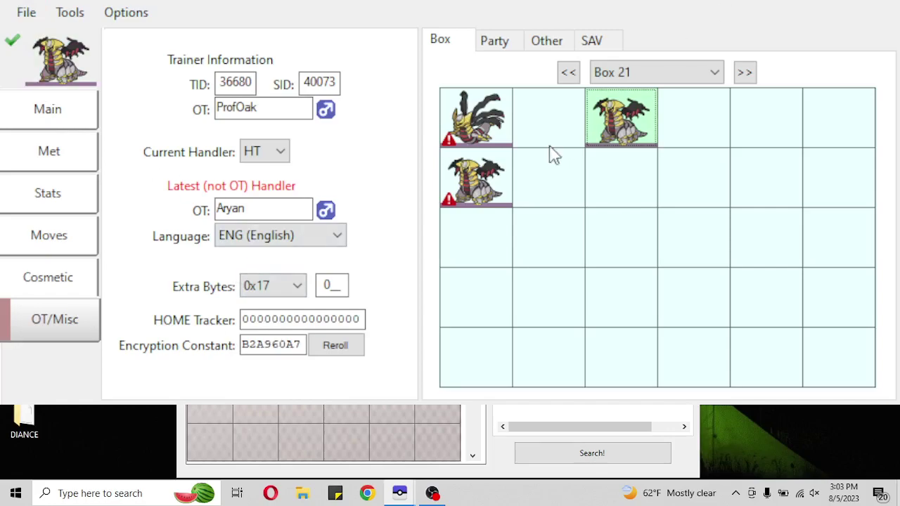
# Step: Move the second-row Altered Giratina to the first row's fourth slot and compare its trainer details with the legalized one's
pyautogui.moveTo(498, 197); pyautogui.dragTo(695, 124)
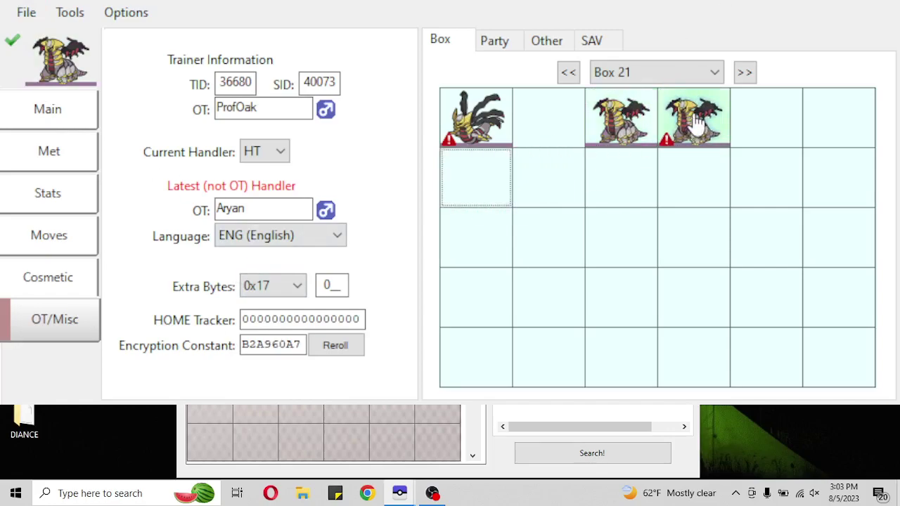
pyautogui.click(686, 144)
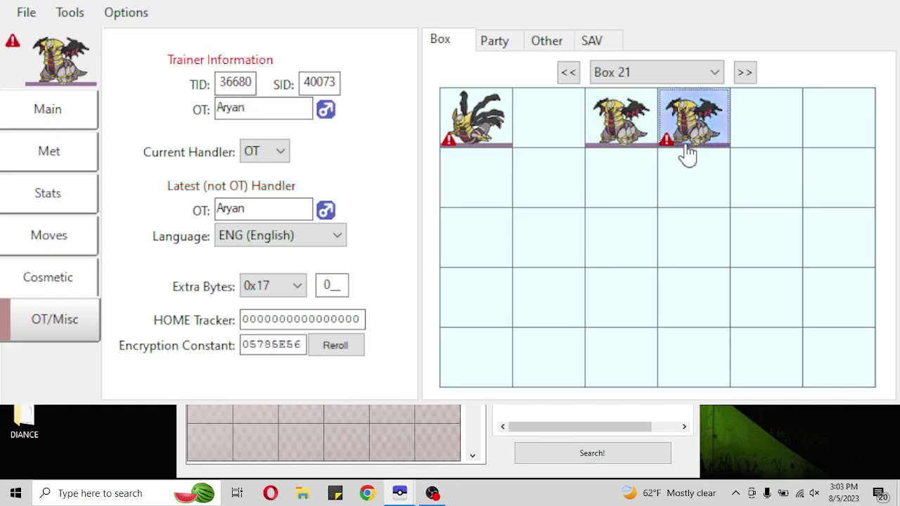
pyautogui.click(622, 121)
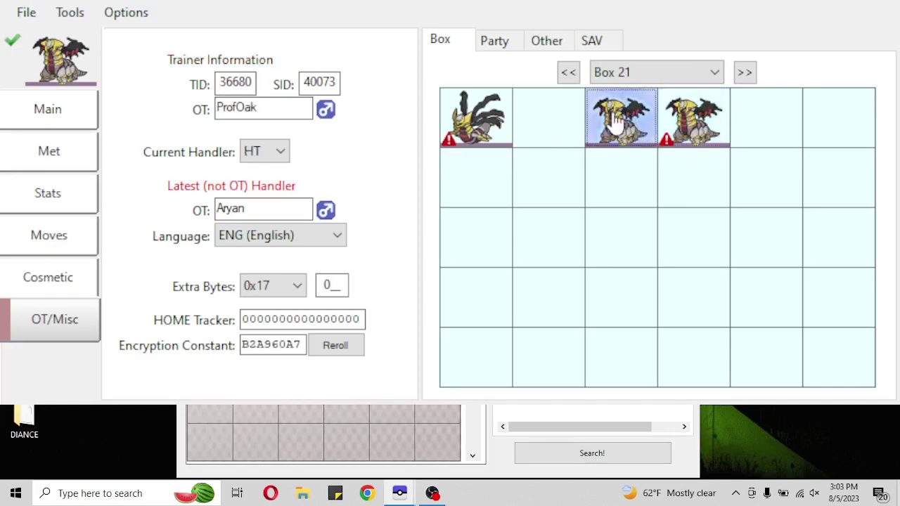
pyautogui.click(691, 121)
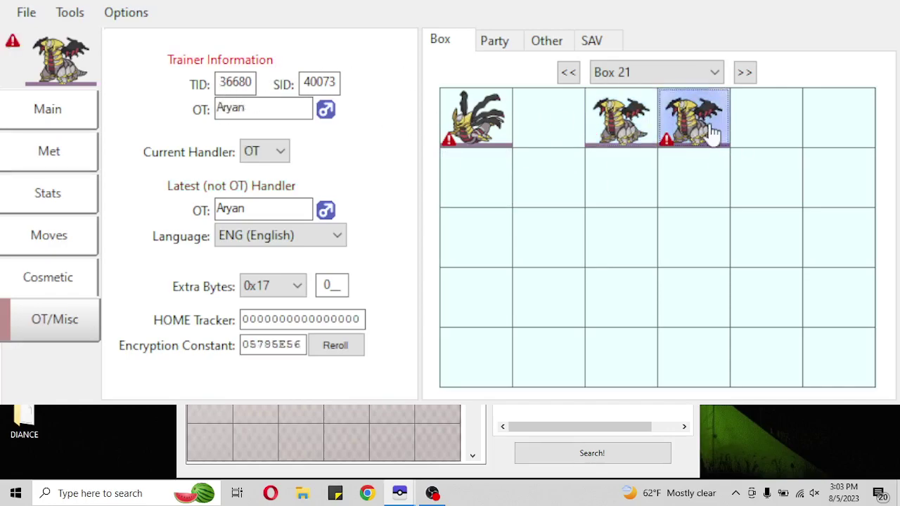
# Step: Copy the OT ProfOak from the legalized Giratina to the Altered Giratina in the fourth slot and save it there
pyautogui.click(642, 139)
pyautogui.doubleClick(246, 113)
pyautogui.hotkey('ctrl', 'c')
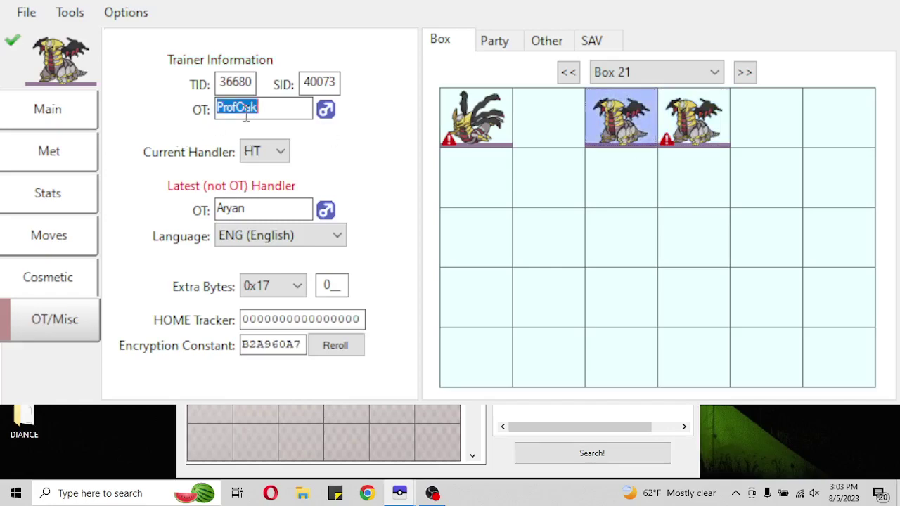
pyautogui.click(695, 141)
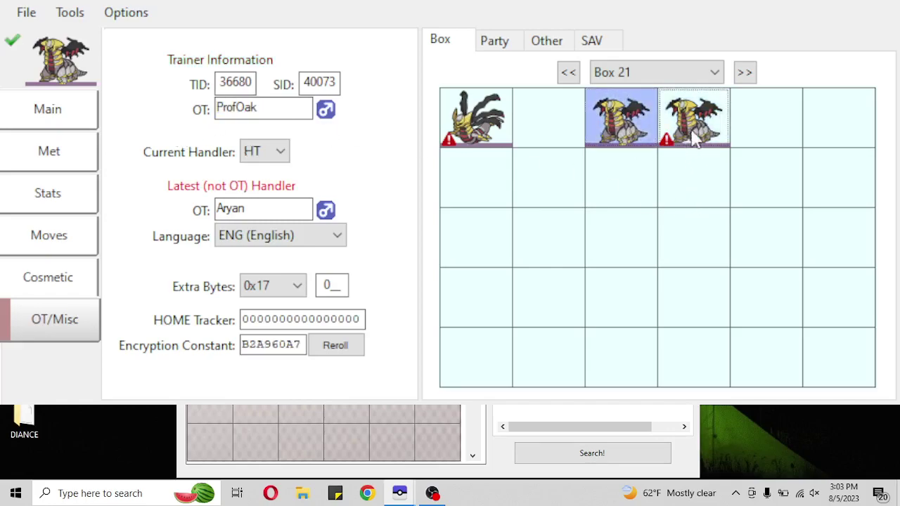
pyautogui.doubleClick(297, 107)
pyautogui.hotkey('ctrl', 'v')
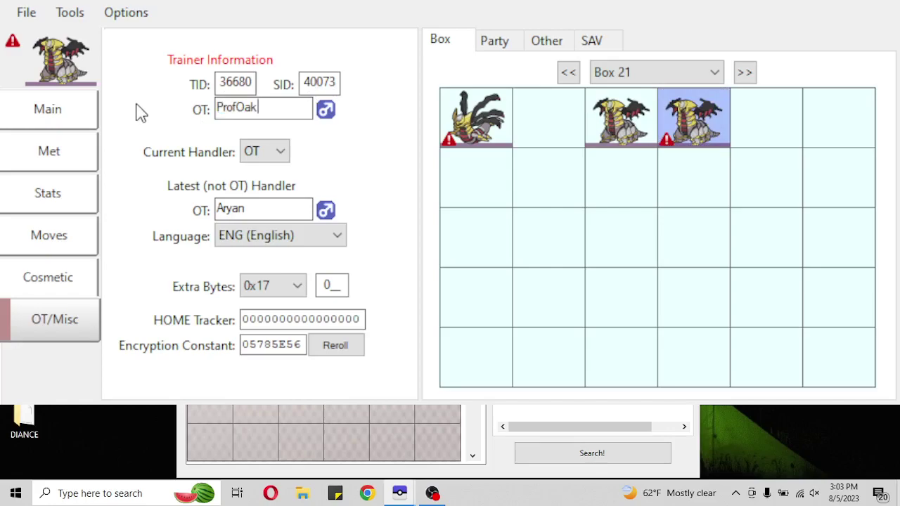
pyautogui.click(701, 175)
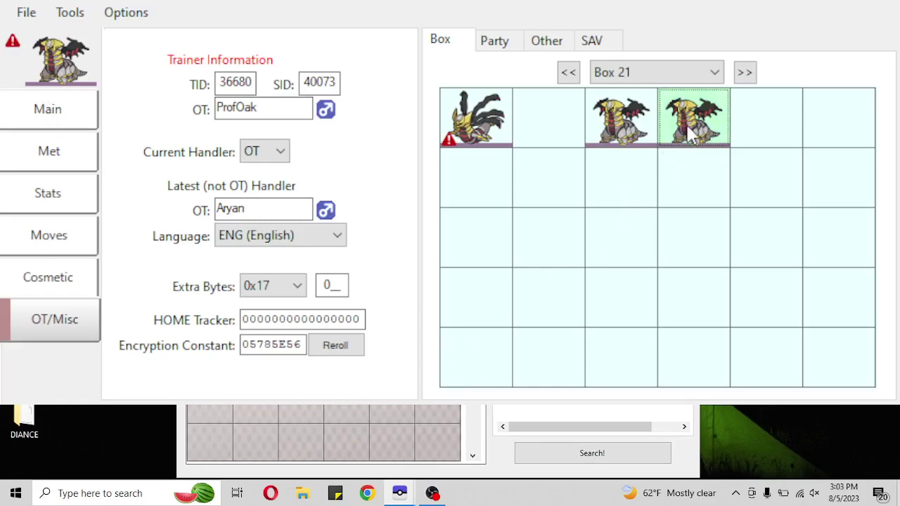
# Step: Compare the trainer details and encryption constants of the two Altered Giratinas in Box 21
pyautogui.click(704, 142)
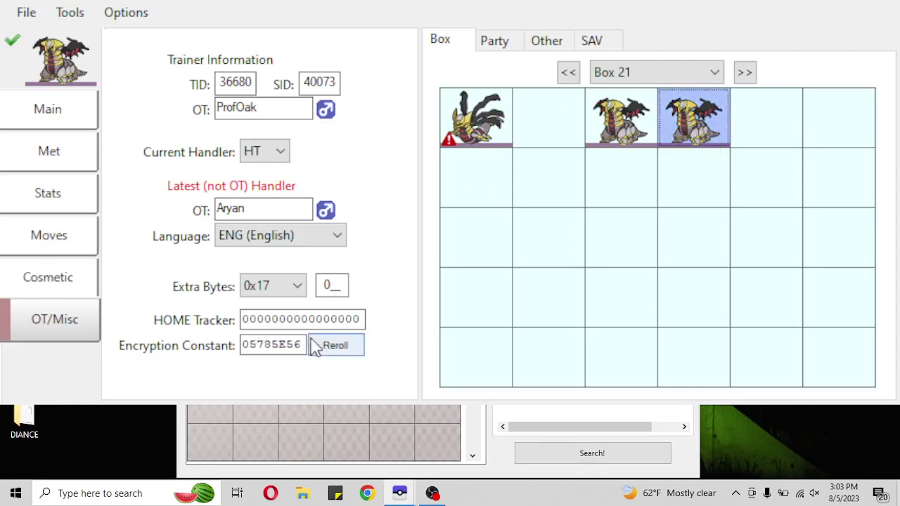
pyautogui.click(619, 121)
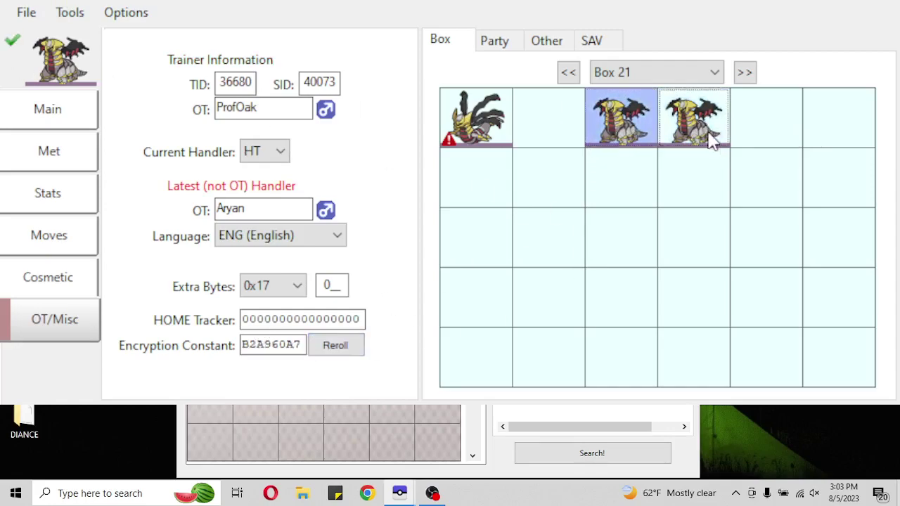
pyautogui.click(711, 138)
pyautogui.click(652, 135)
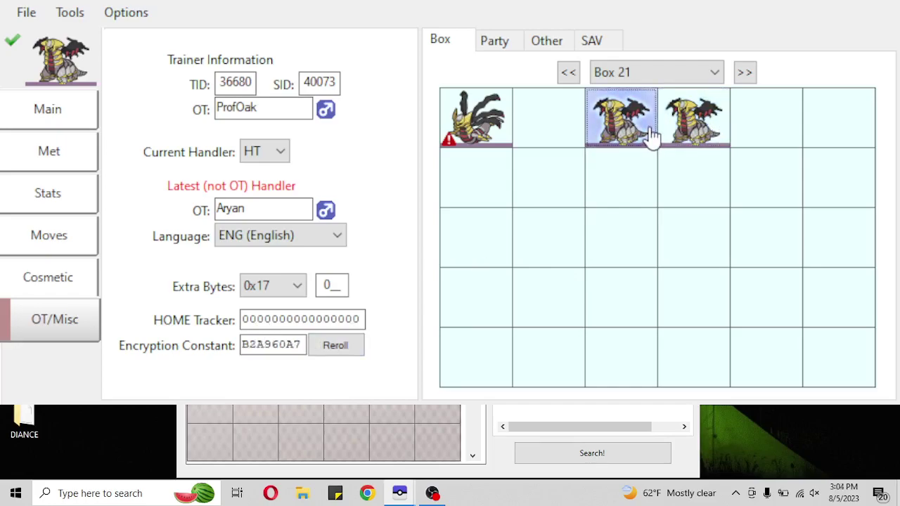
pyautogui.click(681, 149)
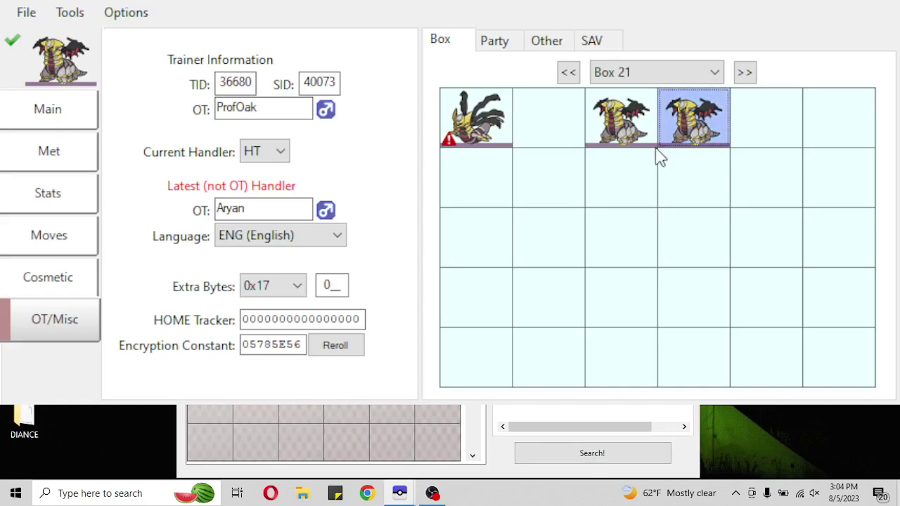
# Step: Delete both Altered Giratinas and the Origin Giratina from Box 21
pyautogui.keyDown('alt'); pyautogui.click(667, 127); pyautogui.keyUp('alt')
pyautogui.keyDown('alt'); pyautogui.click(643, 126); pyautogui.keyUp('alt')
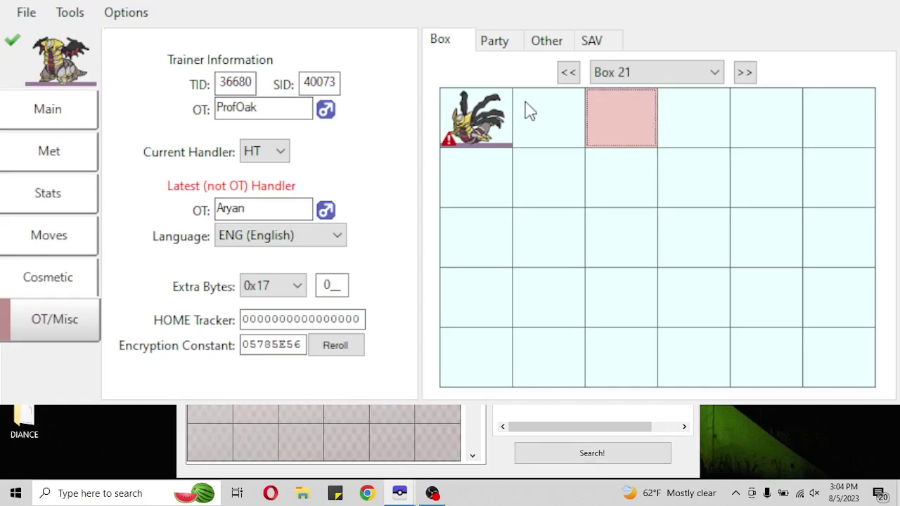
pyautogui.keyDown('alt'); pyautogui.click(507, 117); pyautogui.keyUp('alt')
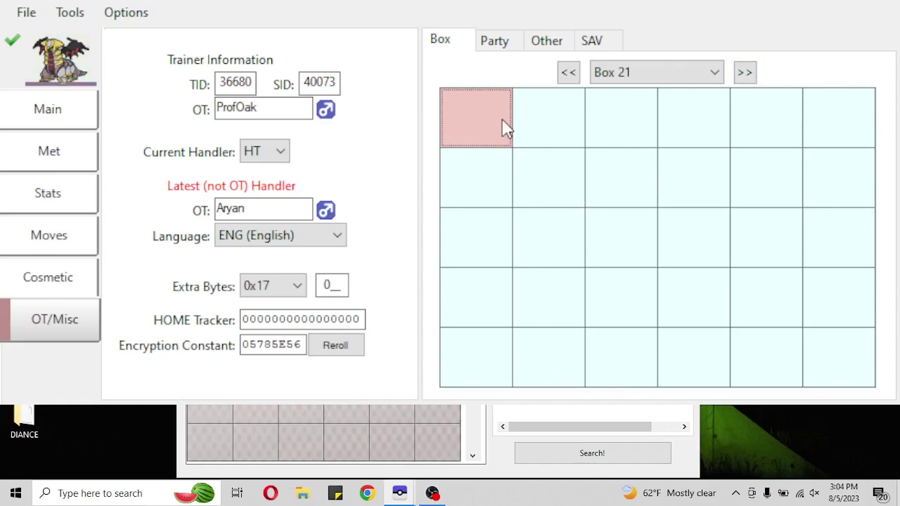
# Step: Fill all slots of Box 21 with copies of the loaded Altered Giratina and clear the box again
pyautogui.click(377, 325)
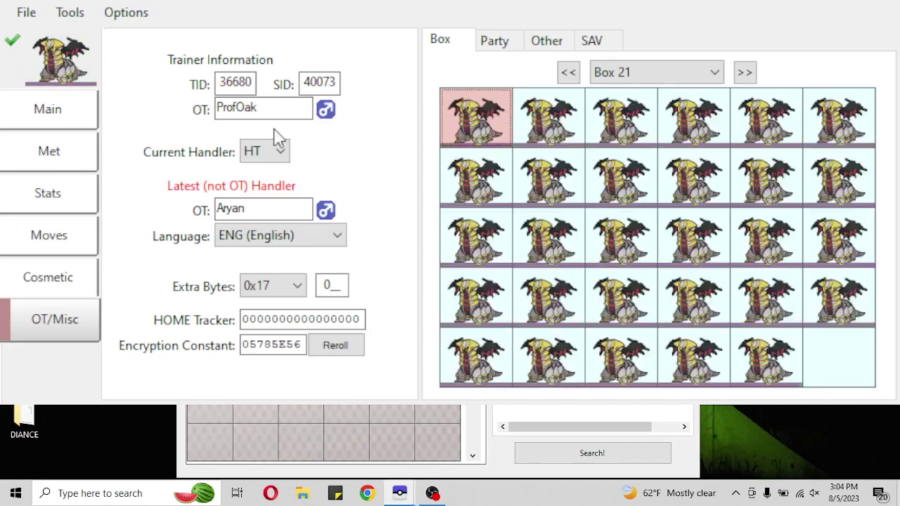
pyautogui.keyDown('alt'); pyautogui.click(450, 40); pyautogui.keyUp('alt')
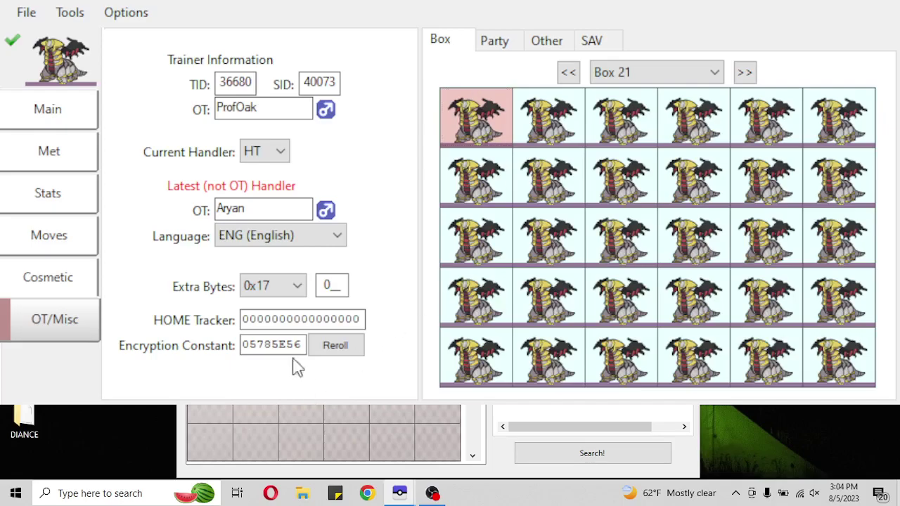
pyautogui.click(281, 338)
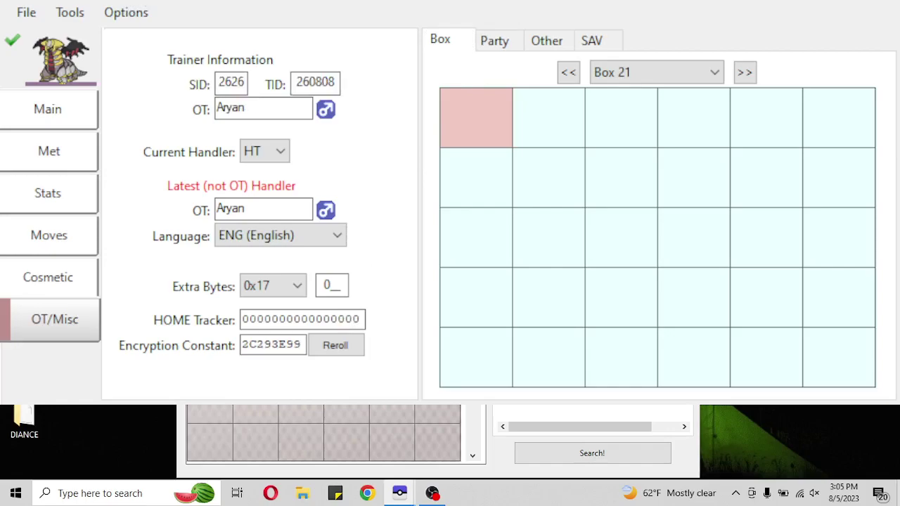
# Step: Load the shiny Altered Giratina from the encounter search results and store it in the first slot of Box 21
pyautogui.moveTo(364, 15); pyautogui.dragTo(608, 150)
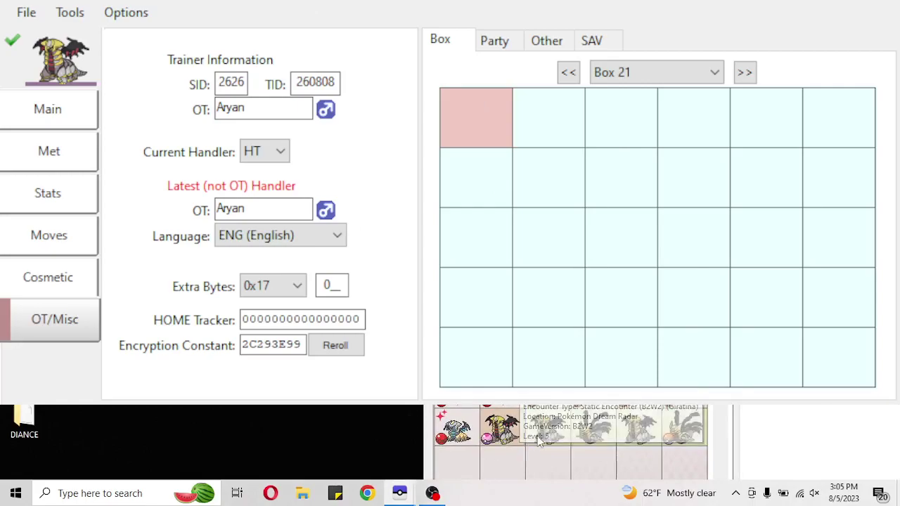
pyautogui.keyDown('ctrl'); pyautogui.click(593, 391); pyautogui.keyUp('ctrl')
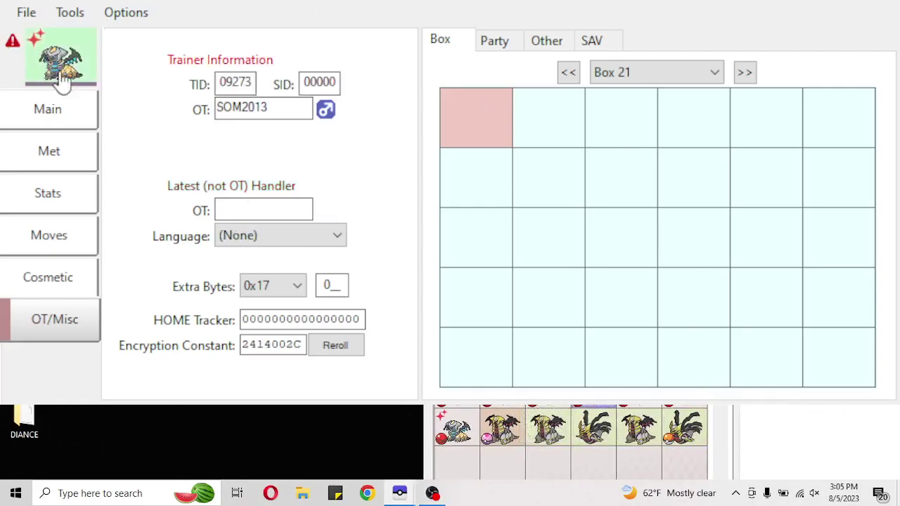
pyautogui.keyDown('ctrl'); pyautogui.click(455, 427); pyautogui.keyUp('ctrl')
pyautogui.keyDown('shift'); pyautogui.click(478, 116); pyautogui.keyUp('shift')
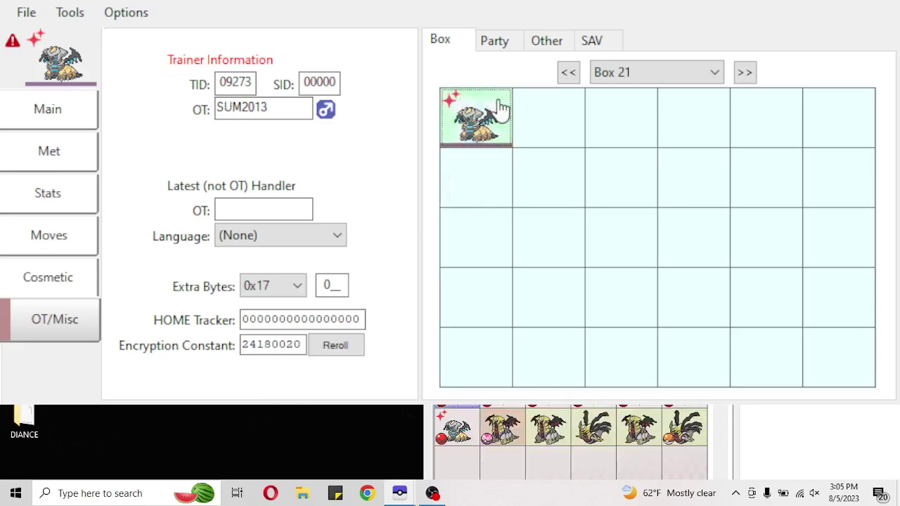
# Step: Load the Origin Giratina with the Japanese OT from the encounter results and store it in the first row's second and third slots
pyautogui.keyDown('ctrl'); pyautogui.click(548, 428); pyautogui.keyUp('ctrl')
pyautogui.moveTo(533, 152); pyautogui.dragTo(161, 96)
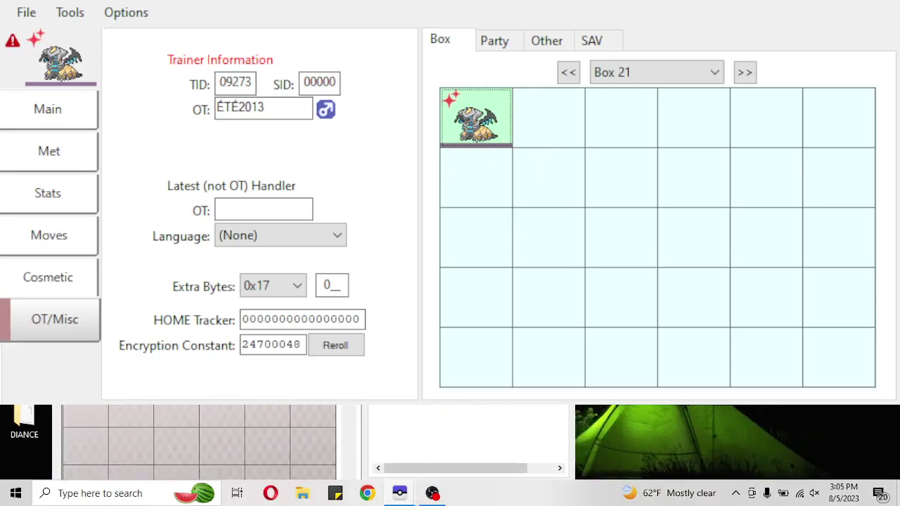
pyautogui.keyDown('ctrl'); pyautogui.click(221, 371); pyautogui.keyUp('ctrl')
pyautogui.click(759, 169)
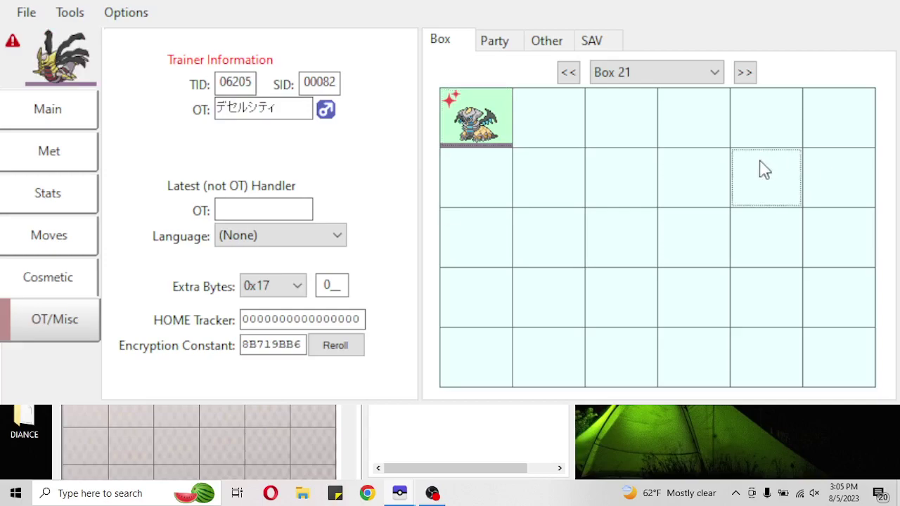
pyautogui.click(544, 128)
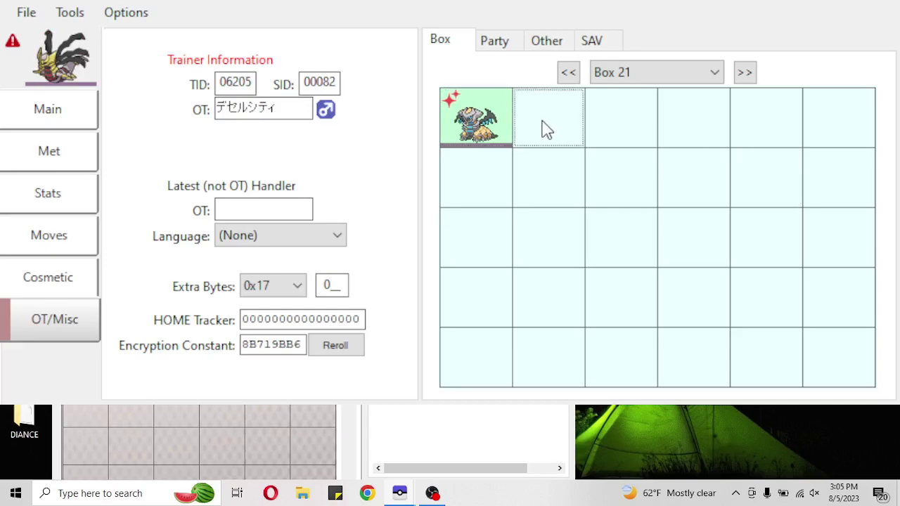
pyautogui.keyDown('ctrl'); pyautogui.click(568, 144); pyautogui.keyUp('ctrl')
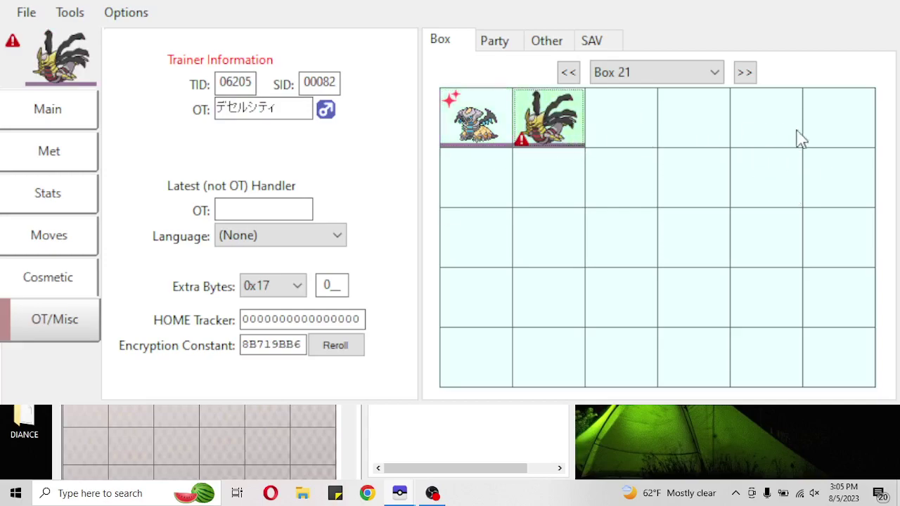
pyautogui.keyDown('ctrl'); pyautogui.click(603, 118); pyautogui.keyUp('ctrl')
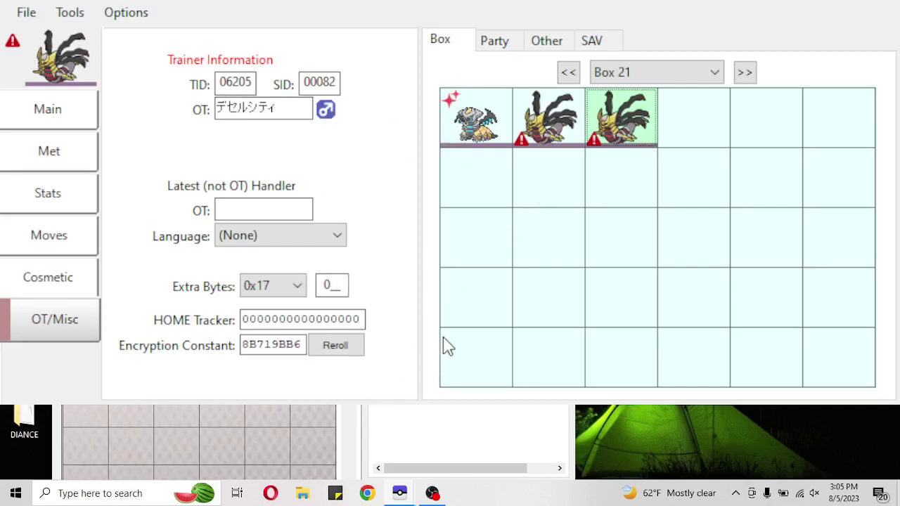
# Step: Delete all three stored Giratinas from Box 21 and view the loaded Origin Giratina's met and main details
pyautogui.keyDown('alt'); pyautogui.click(628, 129); pyautogui.keyUp('alt')
pyautogui.keyDown('alt'); pyautogui.click(560, 133); pyautogui.keyUp('alt')
pyautogui.keyDown('alt'); pyautogui.click(471, 131); pyautogui.keyUp('alt')
pyautogui.keyDown('alt'); pyautogui.click(626, 130); pyautogui.keyUp('alt')
pyautogui.click(33, 153)
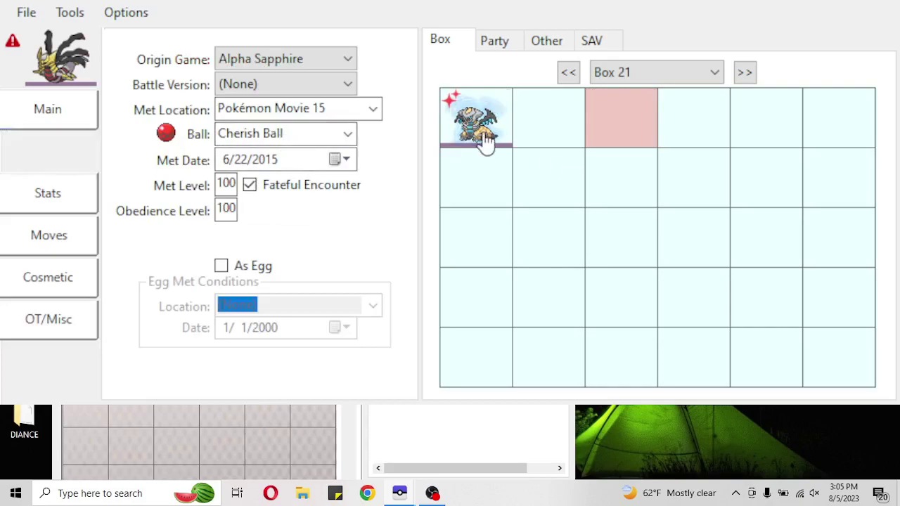
pyautogui.keyDown('alt'); pyautogui.click(484, 139); pyautogui.keyUp('alt')
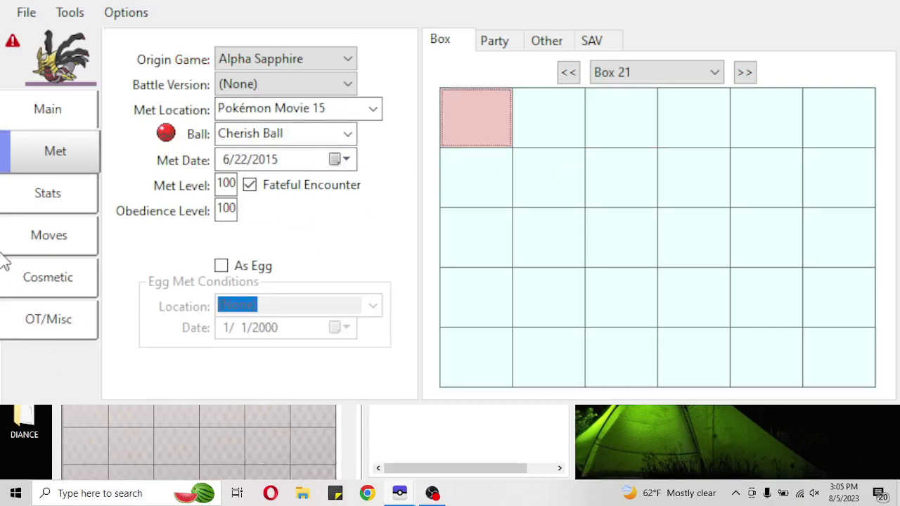
pyautogui.click(76, 121)
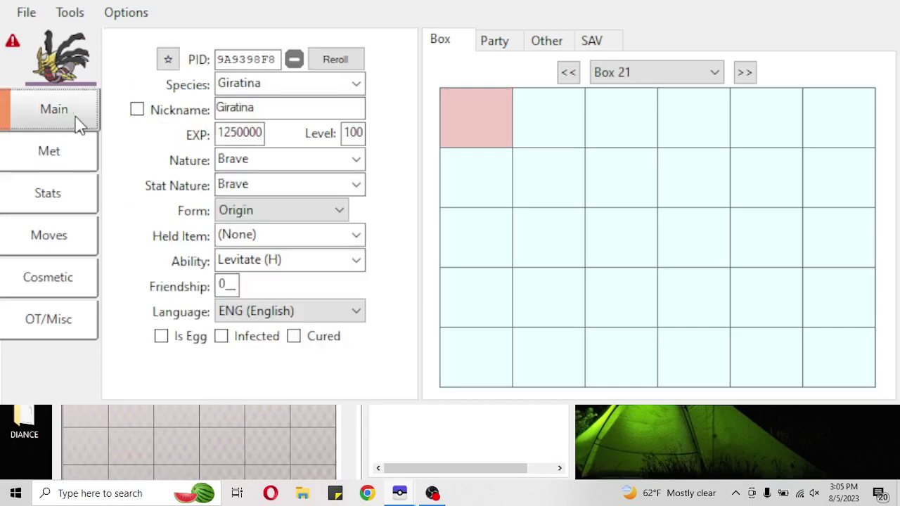
# Step: Randomize the loaded Origin Giratina's IVs several times and select its Attack IV
pyautogui.click(95, 191)
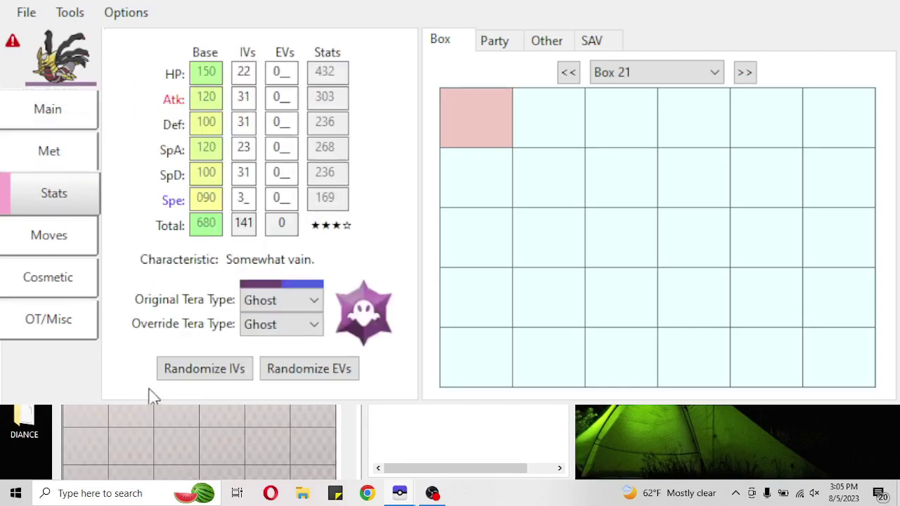
pyautogui.click(194, 380)
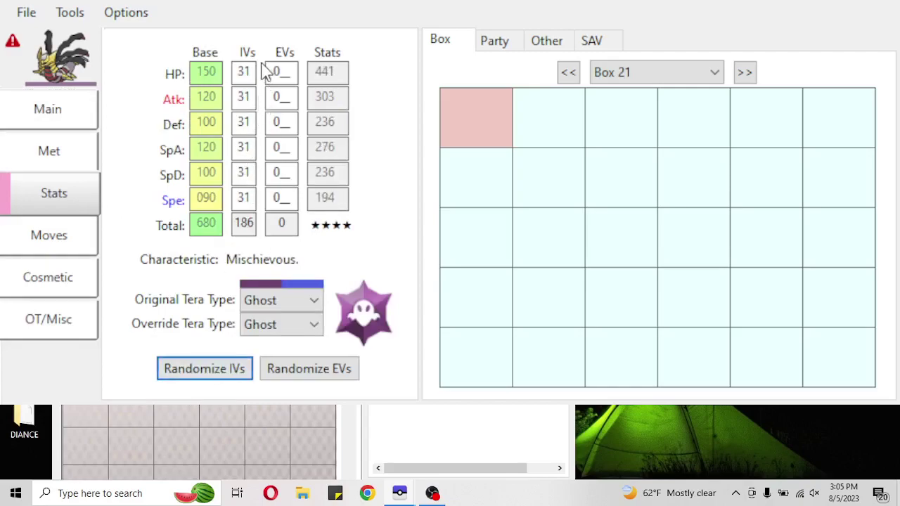
pyautogui.click(245, 373)
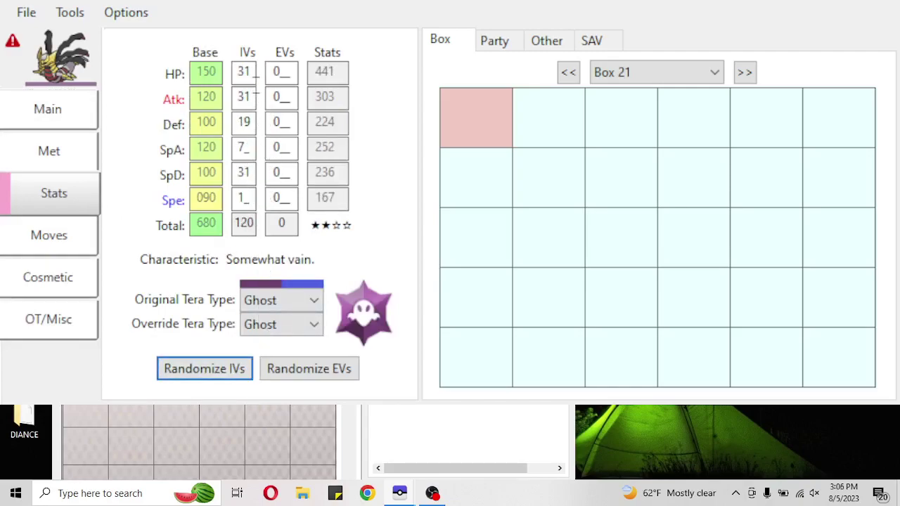
pyautogui.click(237, 368)
pyautogui.click(237, 367)
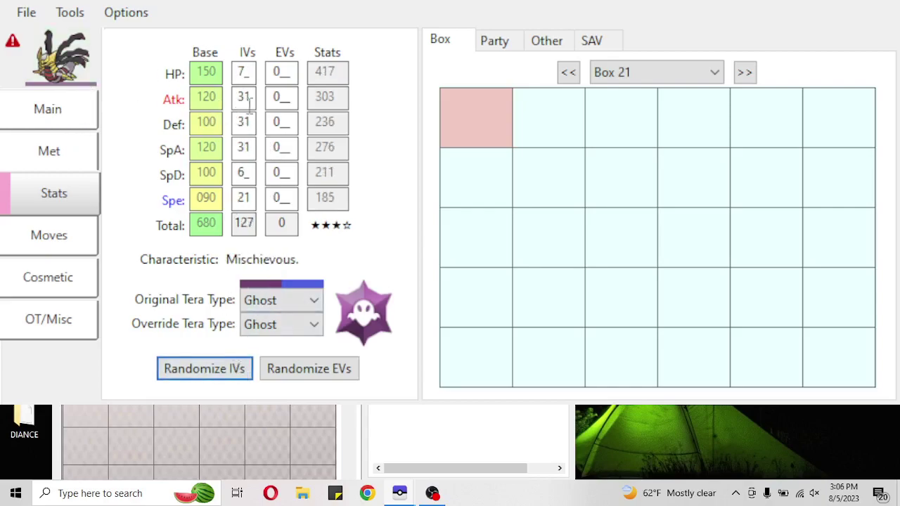
pyautogui.moveTo(251, 97); pyautogui.dragTo(246, 96)
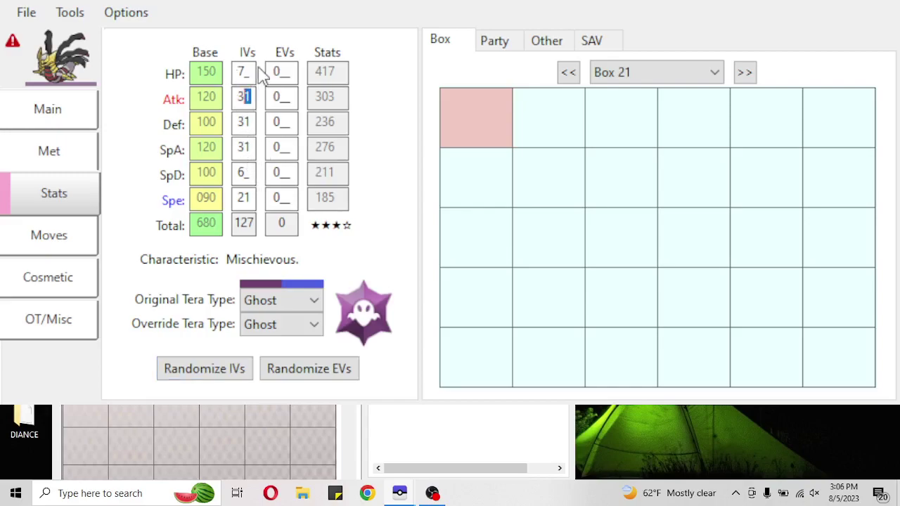
# Step: Randomize the Giratina's IVs a few more times and set all six IVs to 31
pyautogui.click(200, 374)
pyautogui.click(201, 373)
pyautogui.click(200, 374)
pyautogui.click(200, 374)
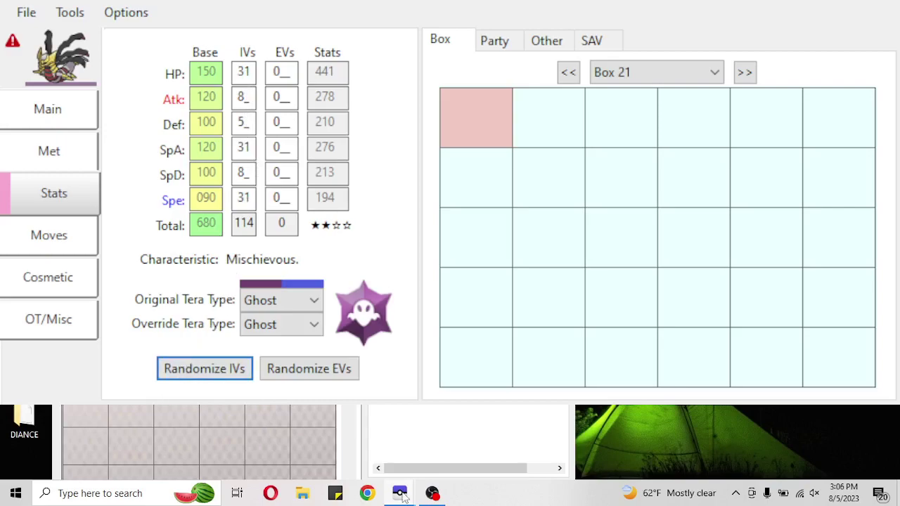
pyautogui.keyDown('ctrl'); pyautogui.click(208, 375); pyautogui.keyUp('ctrl')
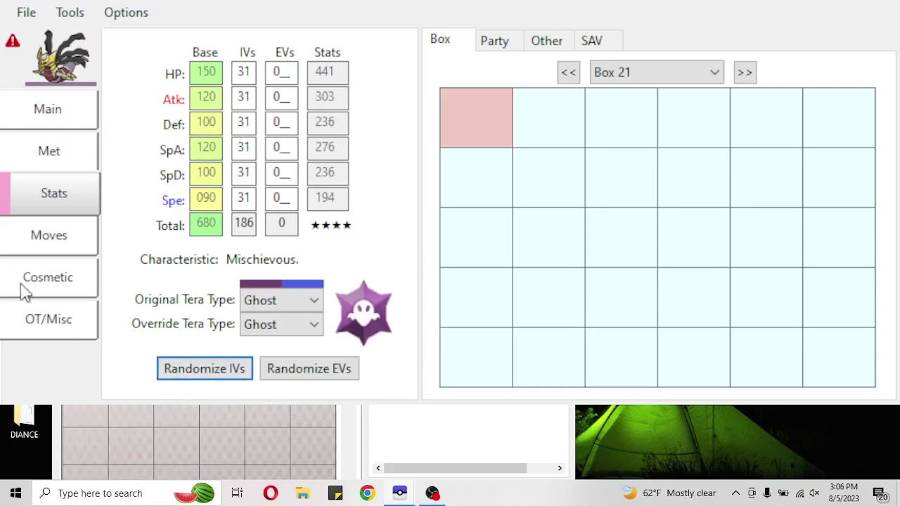
# Step: Review the Giratina's moves and relearn flags, its cosmetic details with ribbons and height, and its main details
pyautogui.click(80, 248)
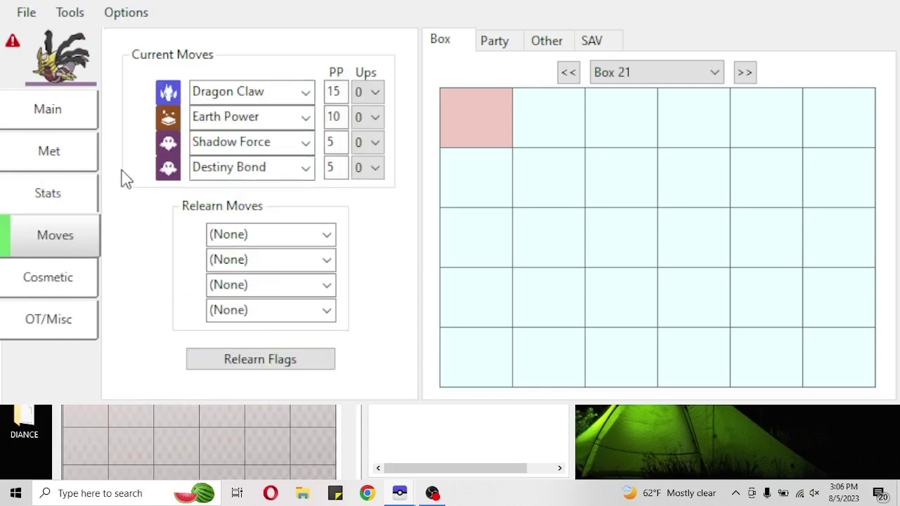
pyautogui.click(282, 362)
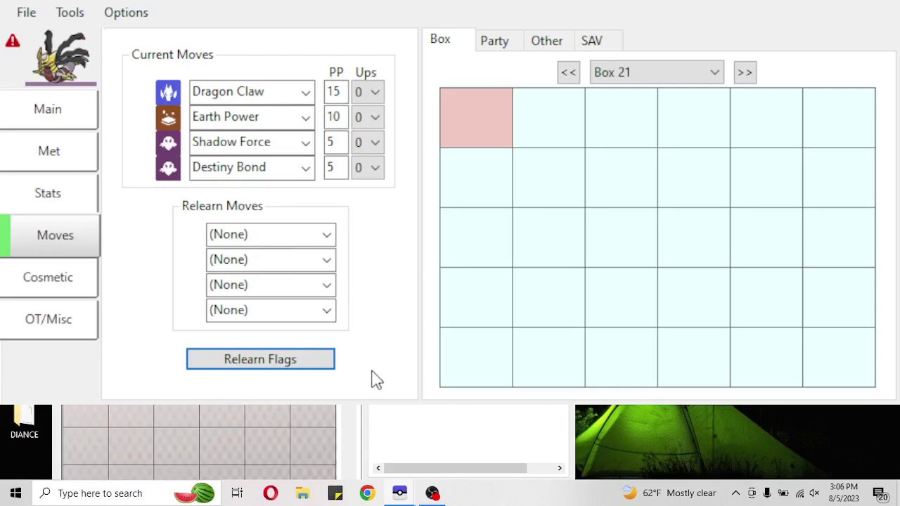
pyautogui.click(48, 281)
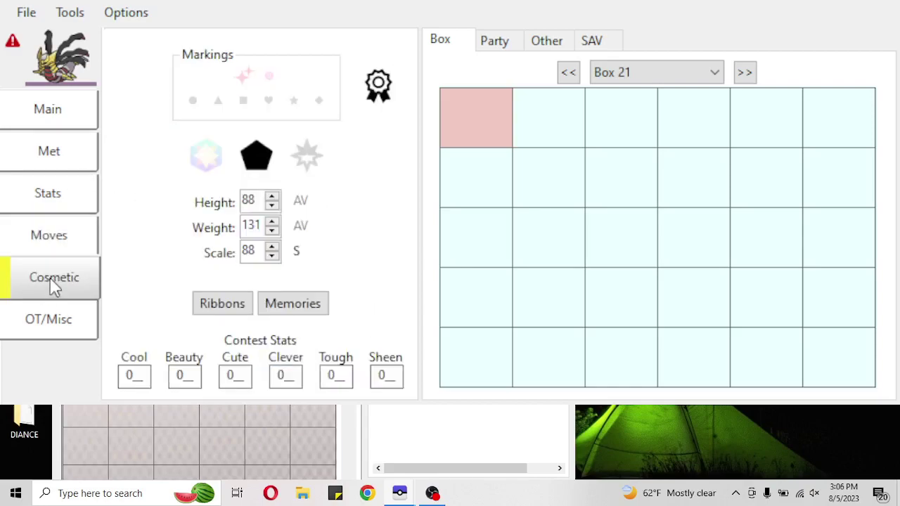
pyautogui.click(239, 302)
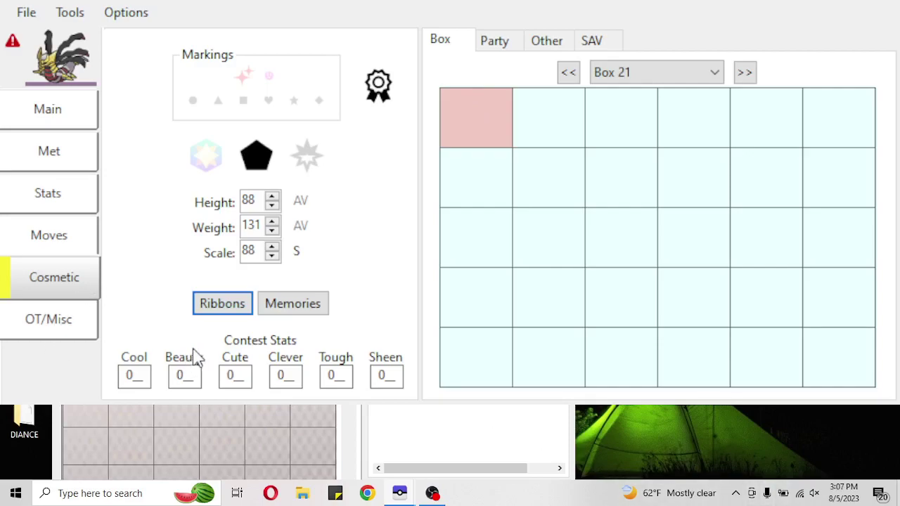
pyautogui.click(242, 309)
pyautogui.doubleClick(259, 199)
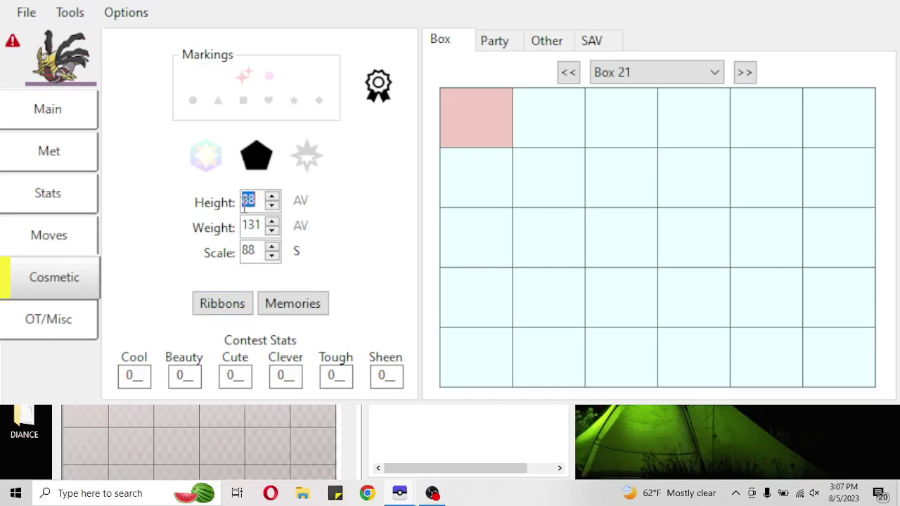
pyautogui.click(84, 123)
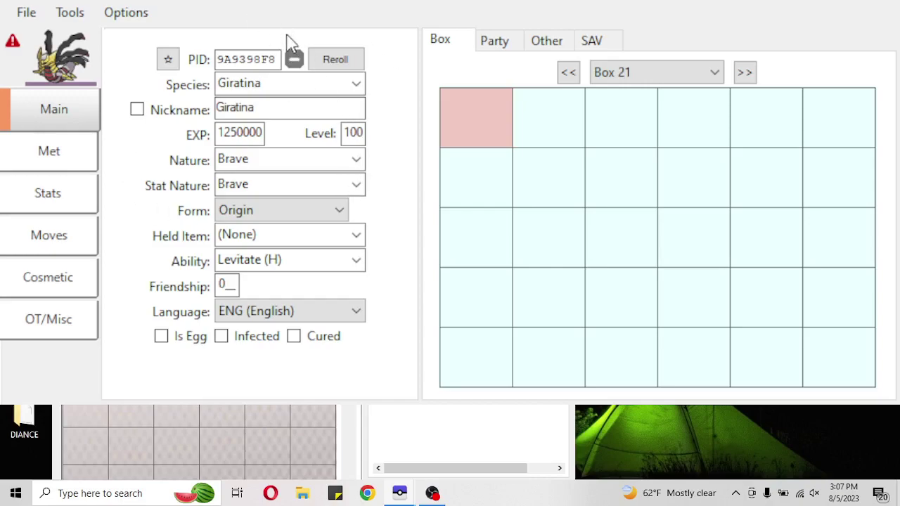
# Step: Browse the stored Pokémon from Box 21 back to Box 10, comparing Boxes 10 to 12
pyautogui.click(568, 72)
pyautogui.click(568, 73)
pyautogui.click(567, 72)
pyautogui.click(568, 73)
pyautogui.click(568, 73)
pyautogui.click(567, 72)
pyautogui.click(568, 73)
pyautogui.click(568, 72)
pyautogui.click(567, 72)
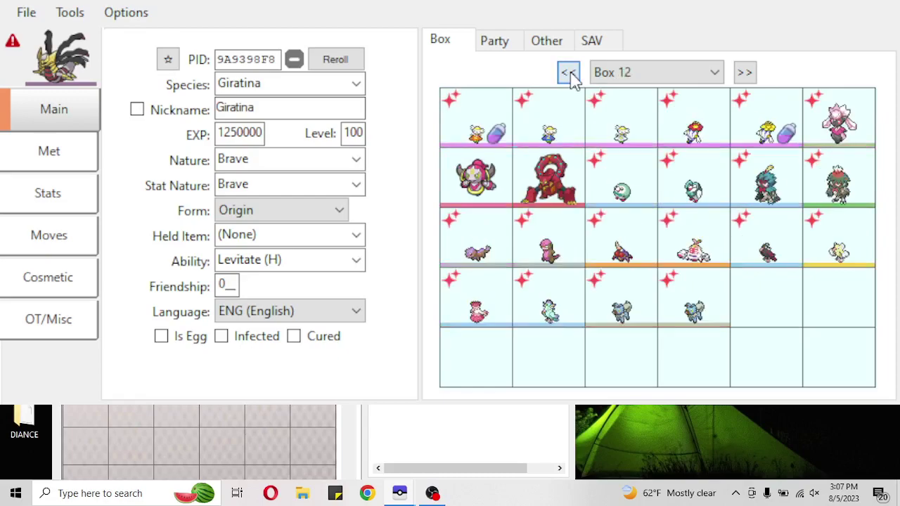
pyautogui.click(568, 73)
pyautogui.click(567, 72)
pyautogui.click(743, 72)
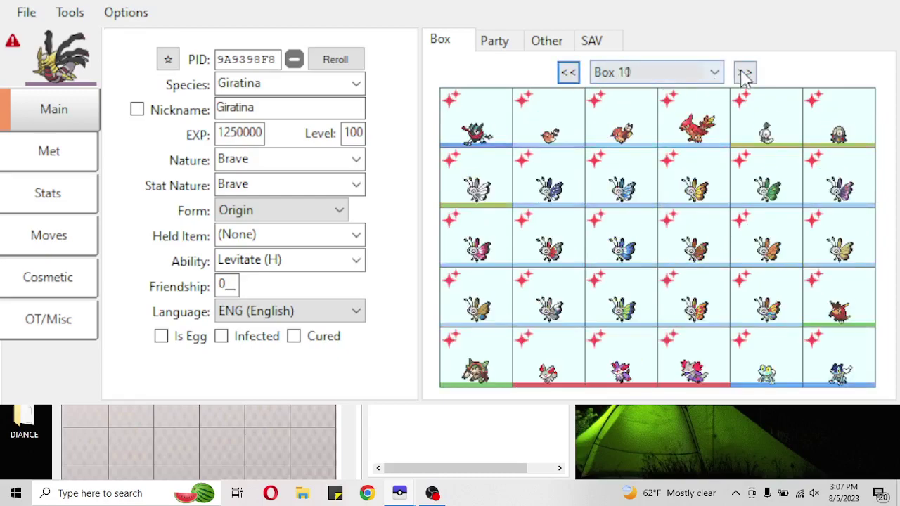
pyautogui.click(744, 73)
pyautogui.click(568, 73)
pyautogui.click(567, 73)
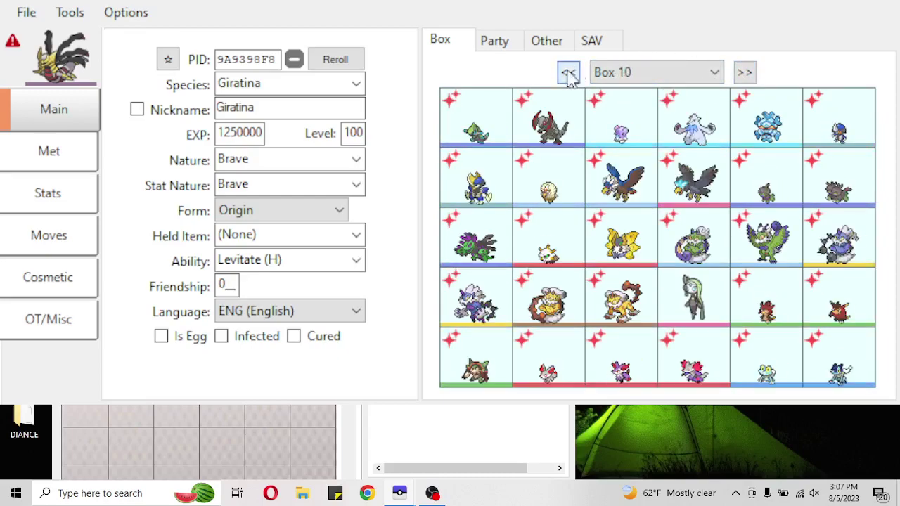
# Step: Review the Giratina's trainer, cosmetic, moves, stats and met details, and check its held item and level
pyautogui.click(67, 325)
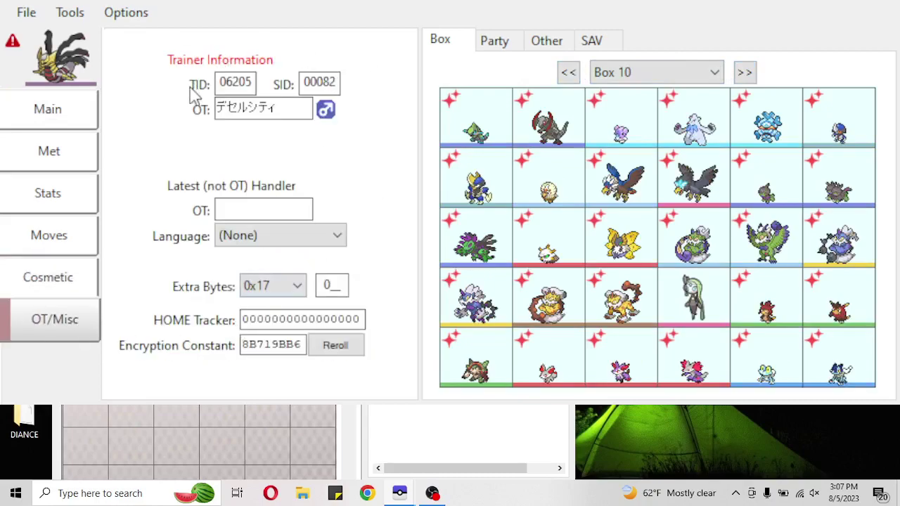
pyautogui.click(66, 294)
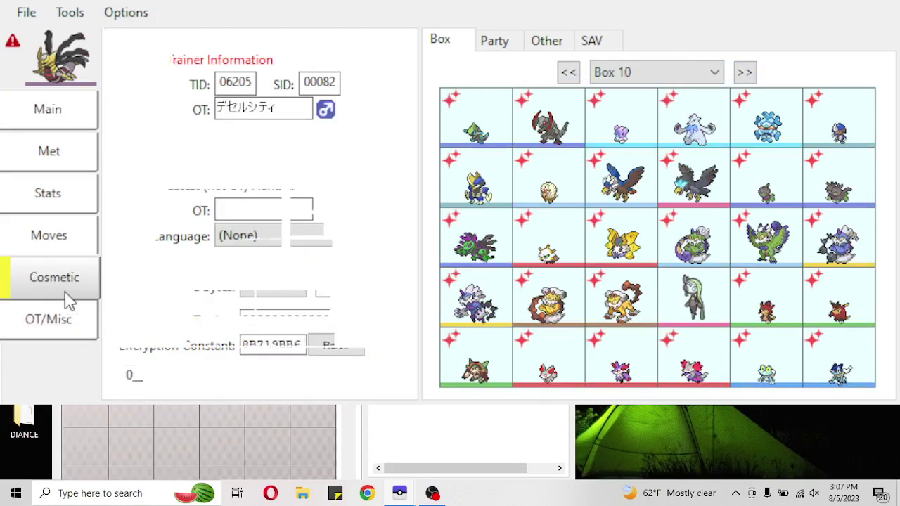
pyautogui.click(58, 238)
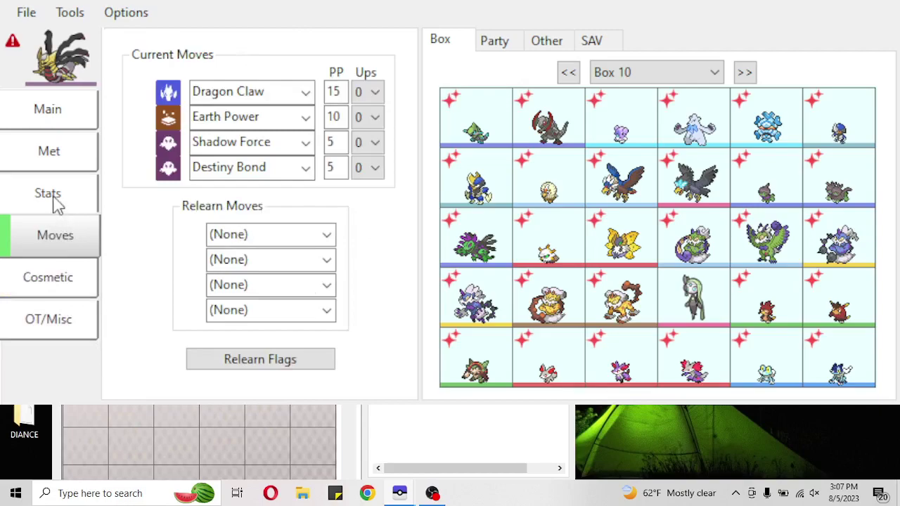
pyautogui.click(54, 200)
pyautogui.click(88, 156)
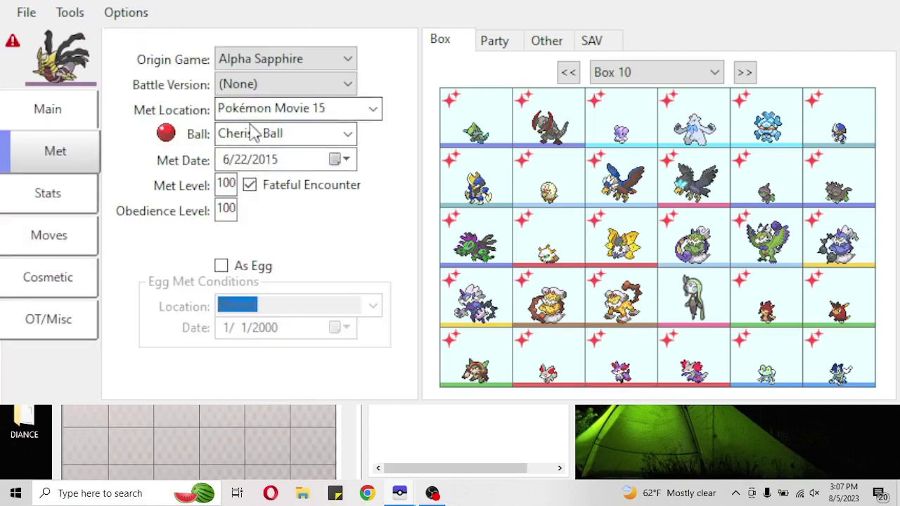
pyautogui.click(93, 112)
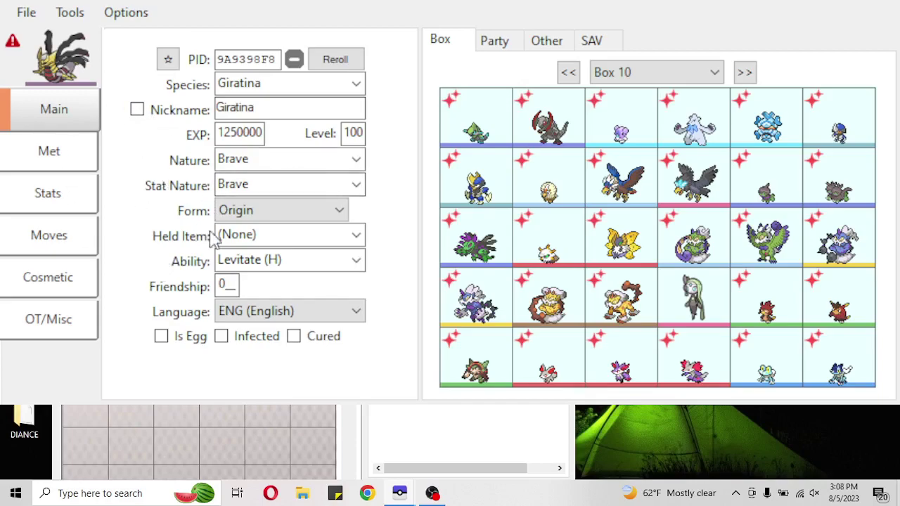
pyautogui.click(239, 234)
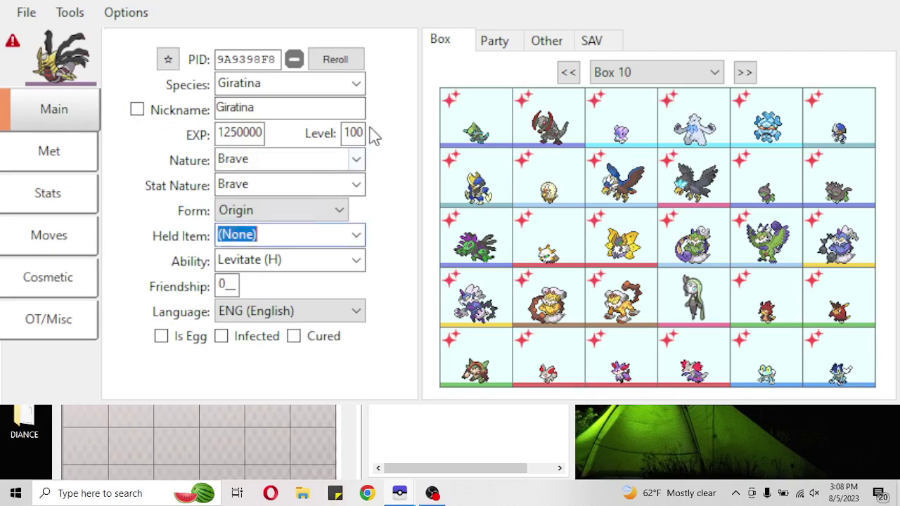
pyautogui.doubleClick(348, 133)
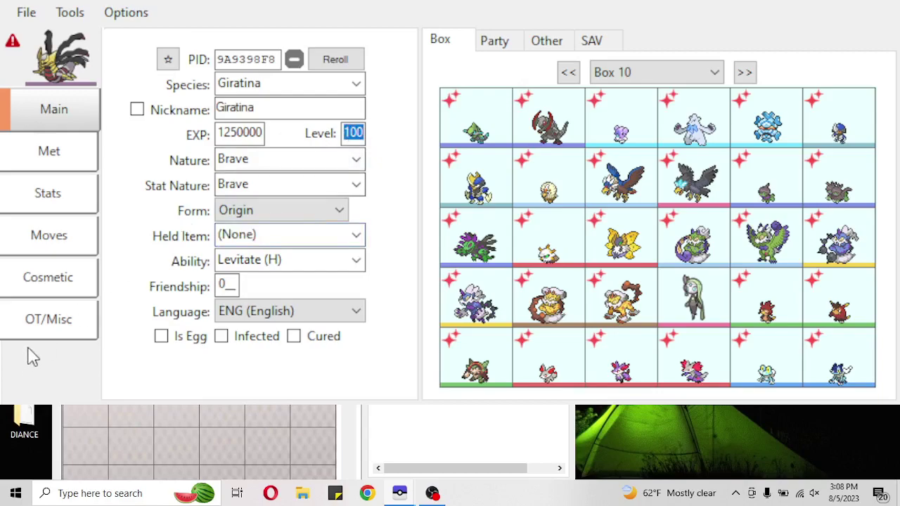
# Step: Examine the TID, SID and OT in the Giratina's trainer information
pyautogui.click(47, 330)
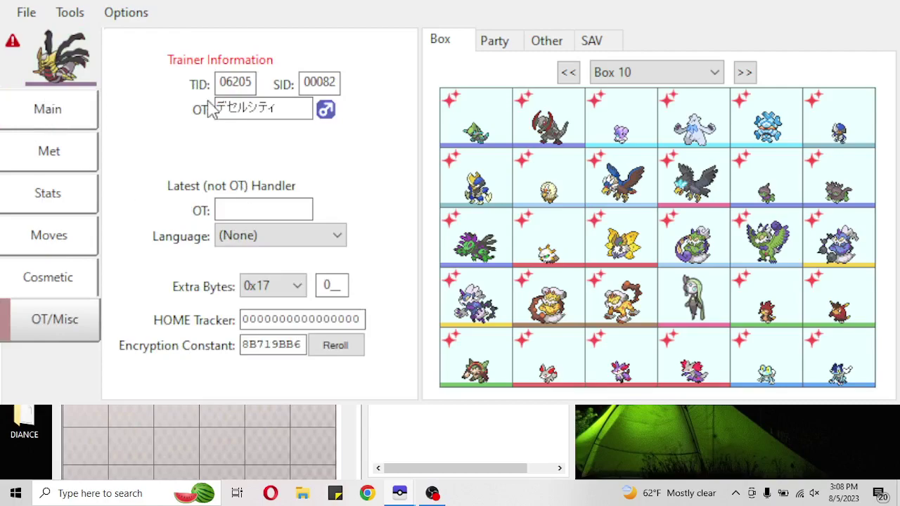
pyautogui.doubleClick(235, 85)
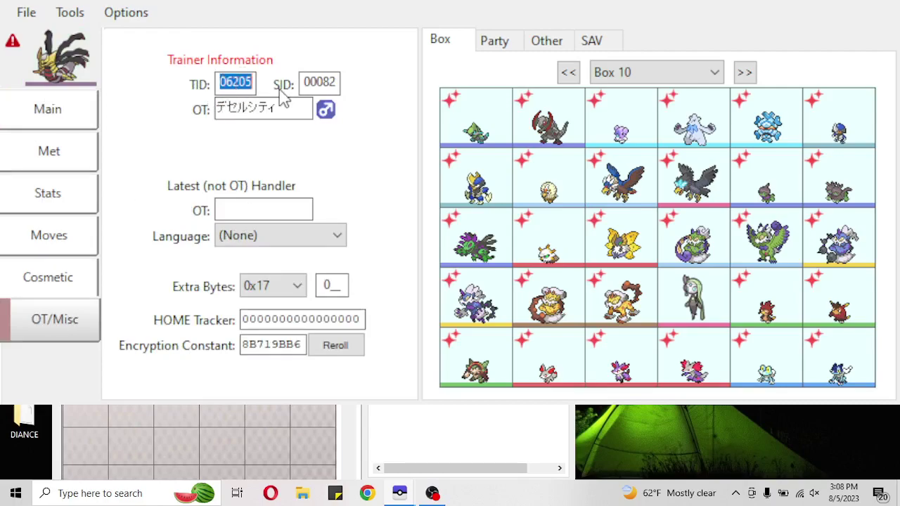
pyautogui.doubleClick(314, 78)
pyautogui.doubleClick(227, 86)
pyautogui.doubleClick(272, 110)
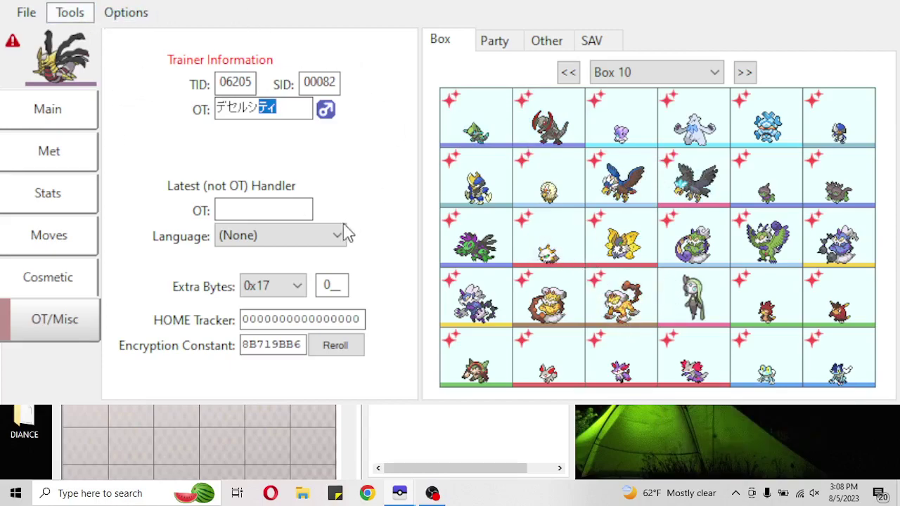
pyautogui.press('Return')
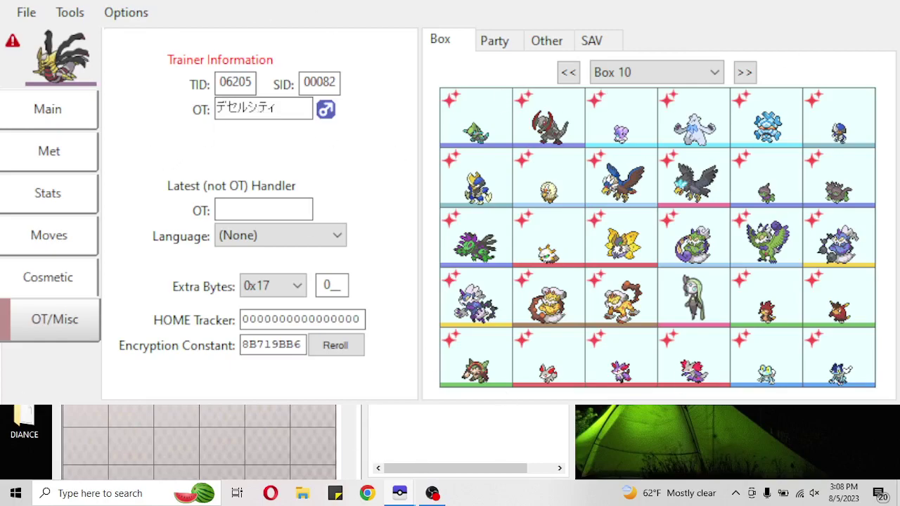
pyautogui.hotkey('shift', 'Left')
pyautogui.hotkey('shift', 'Left')
pyautogui.click(433, 492)
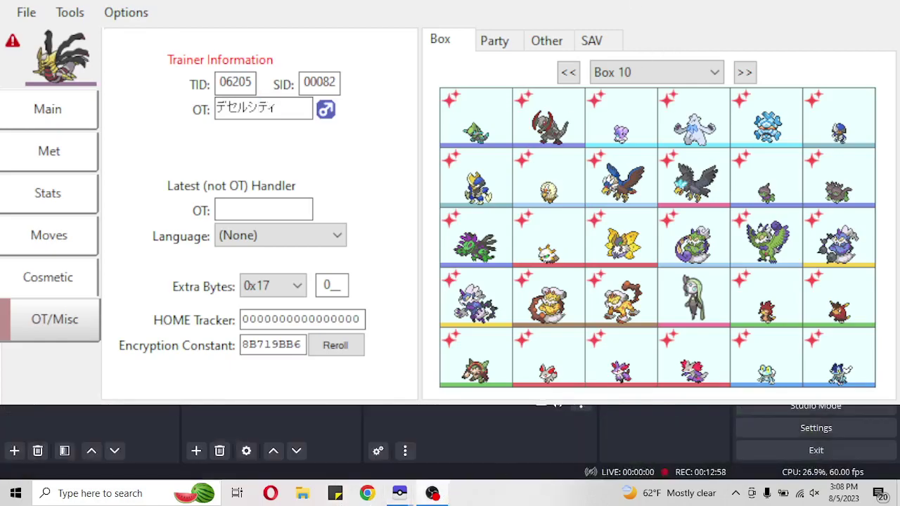